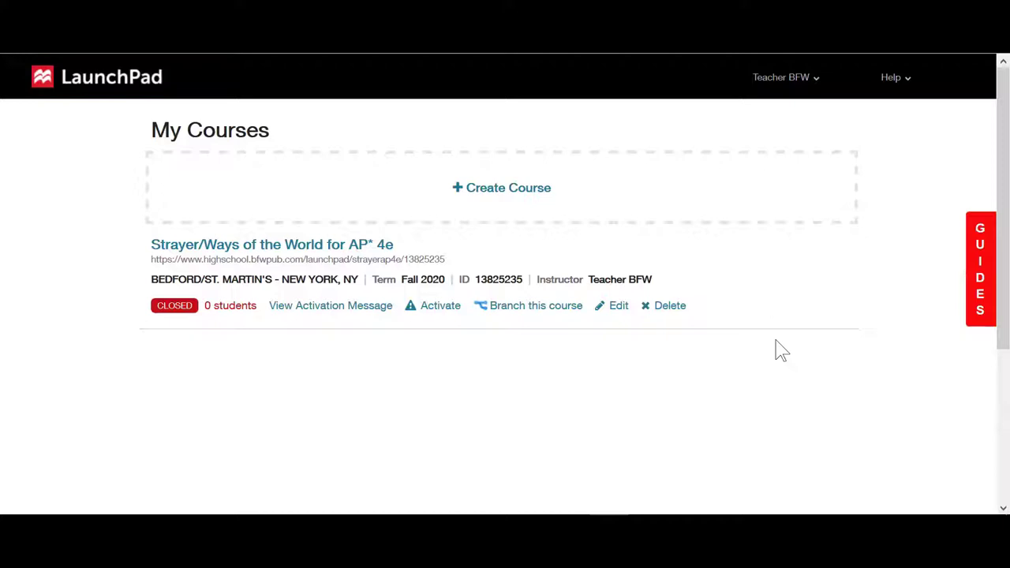
# Step: Enter the Ways of the World course and open the Prologue reading The History of the Universe
pyautogui.click(355, 251)
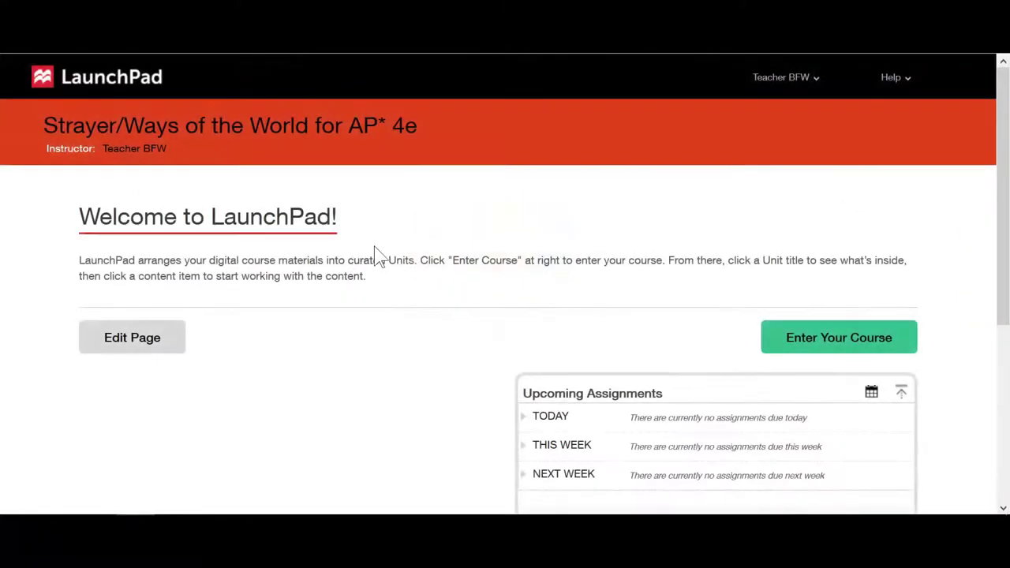
pyautogui.click(828, 354)
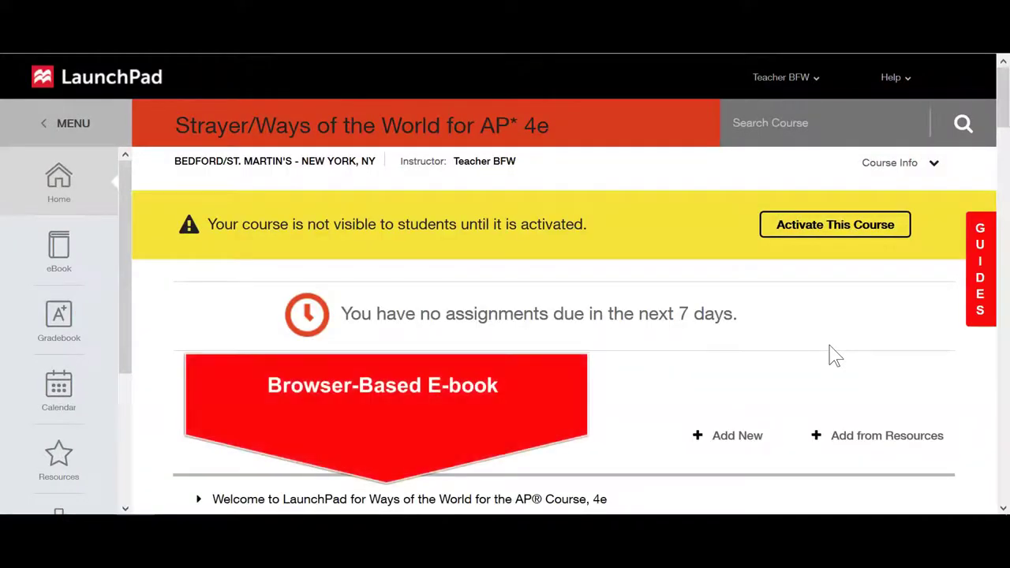
pyautogui.scroll(-3, 248, 329)
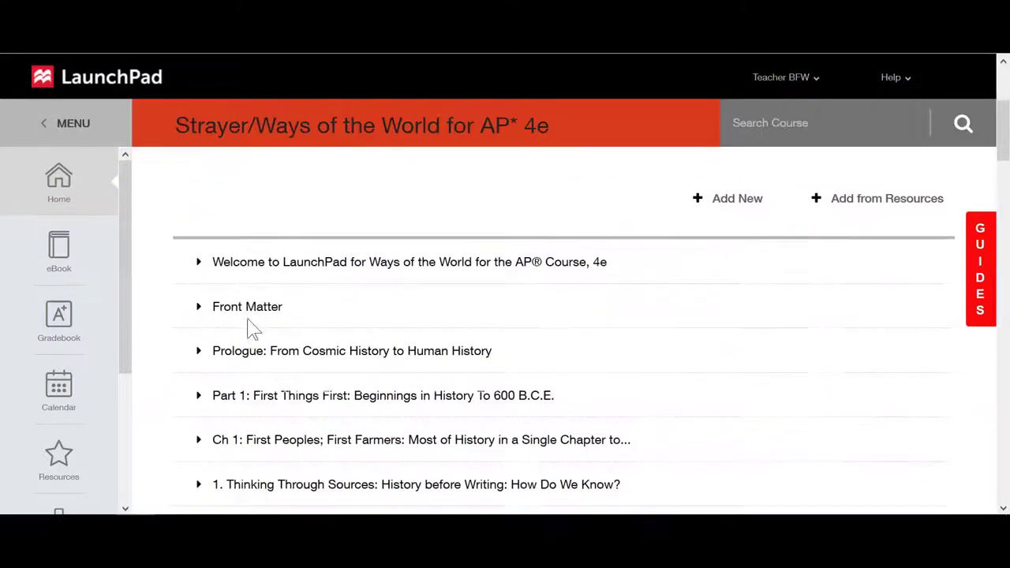
pyautogui.click(205, 351)
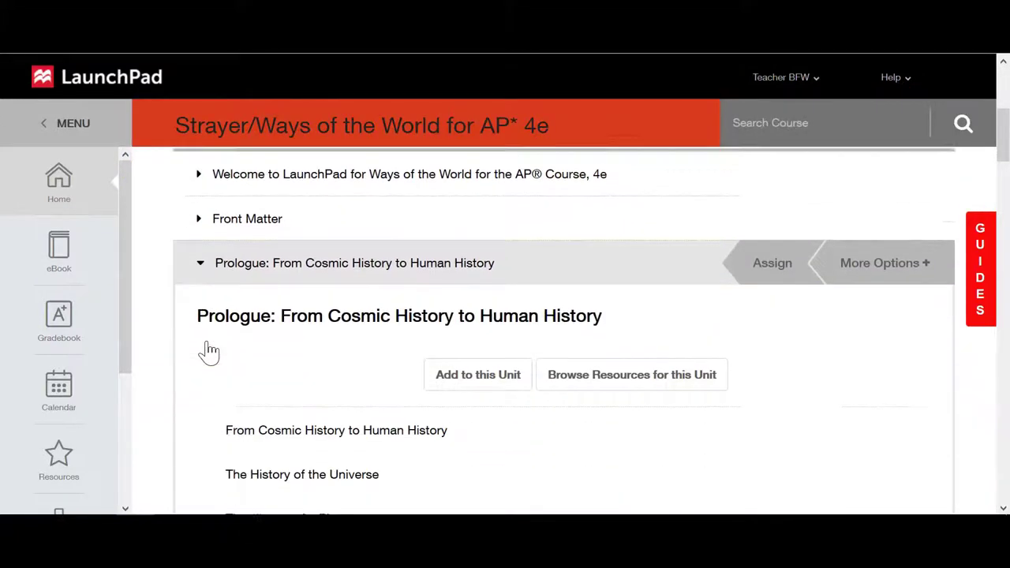
pyautogui.click(252, 395)
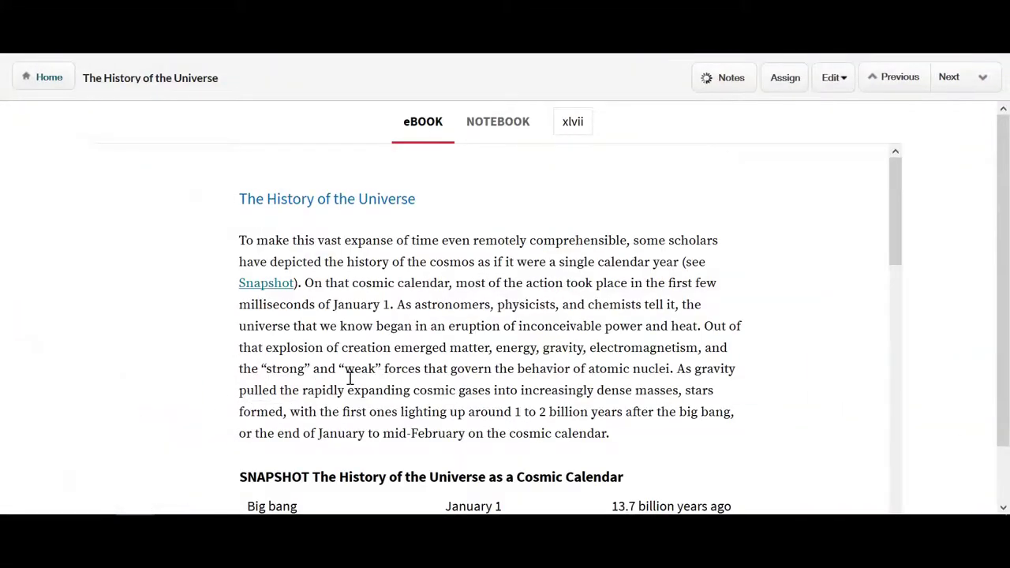
# Step: Highlight the sentence beginning 'In their final stages' in yellow
pyautogui.scroll(-10, 350, 379)
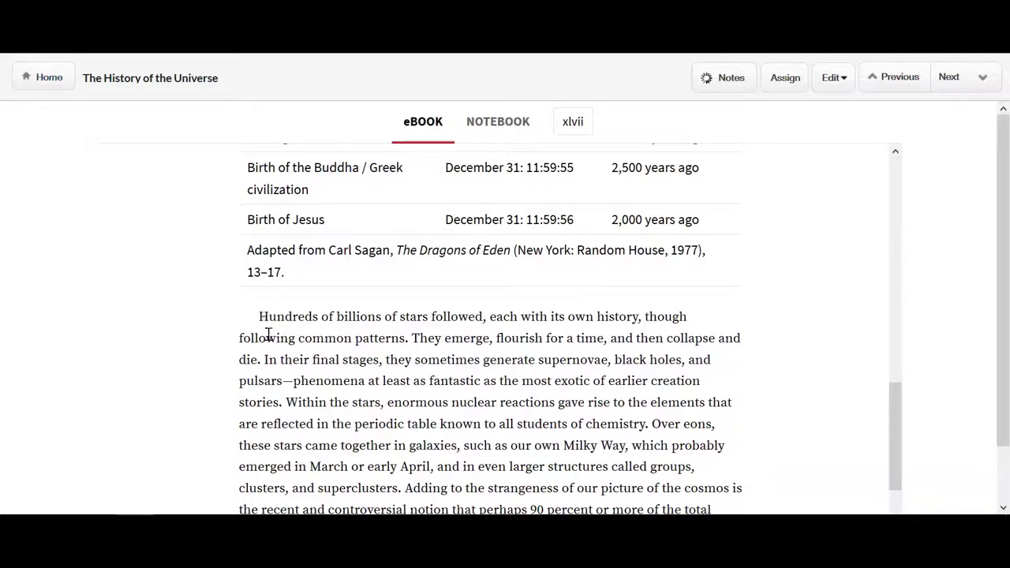
pyautogui.moveTo(263, 360); pyautogui.dragTo(286, 402)
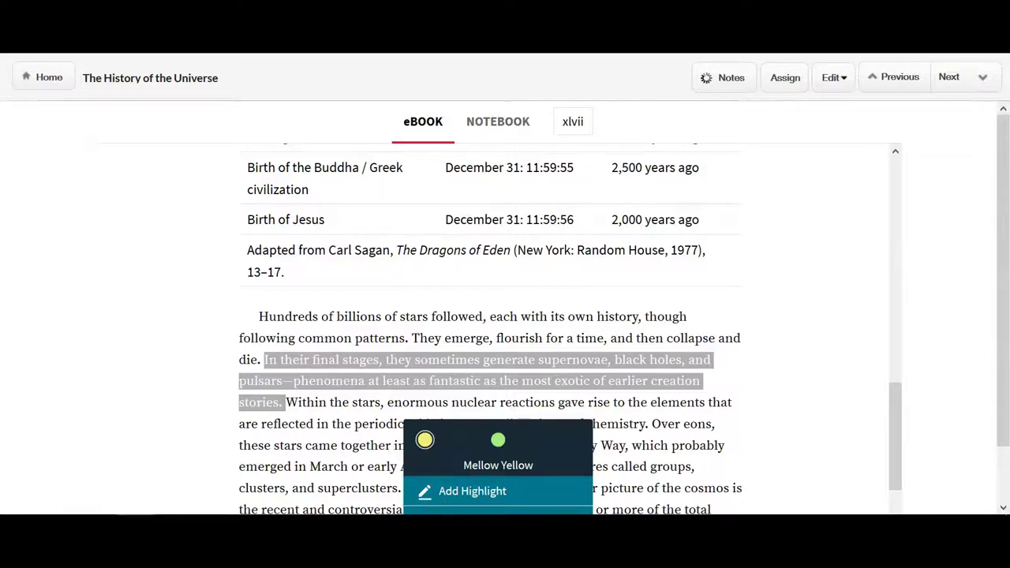
pyautogui.click(427, 439)
# Step: Attach the note 'Remember this fact for exam' to the yellow highlight
pyautogui.scroll(-1, 430, 370)
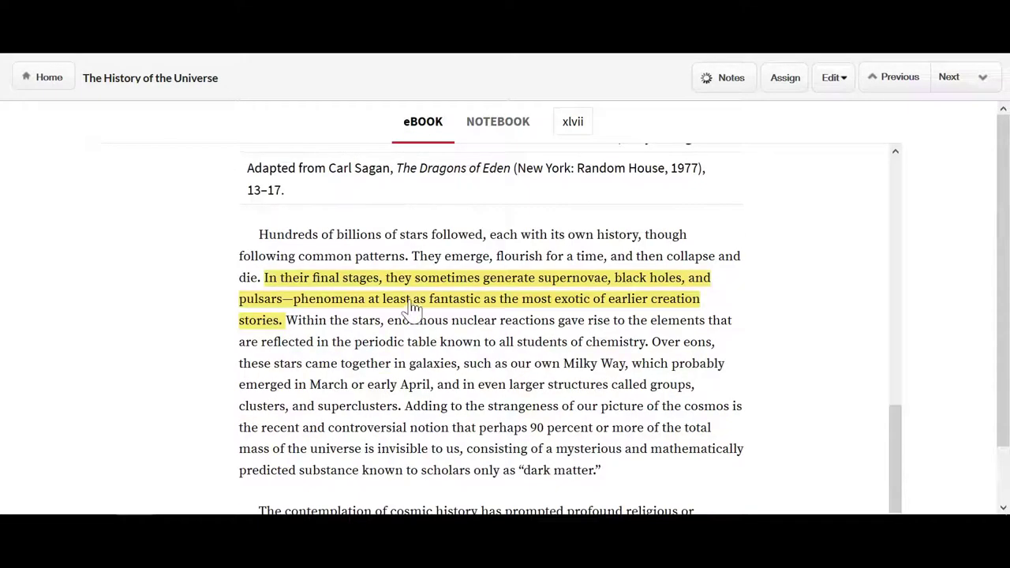
pyautogui.click(406, 290)
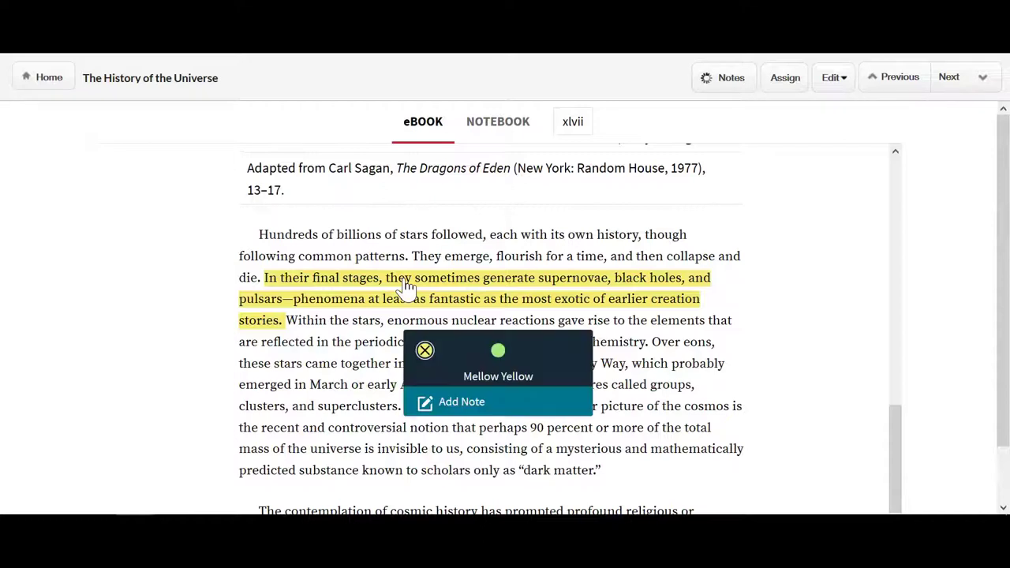
pyautogui.click(464, 403)
pyautogui.write('Remember this fact for exam')
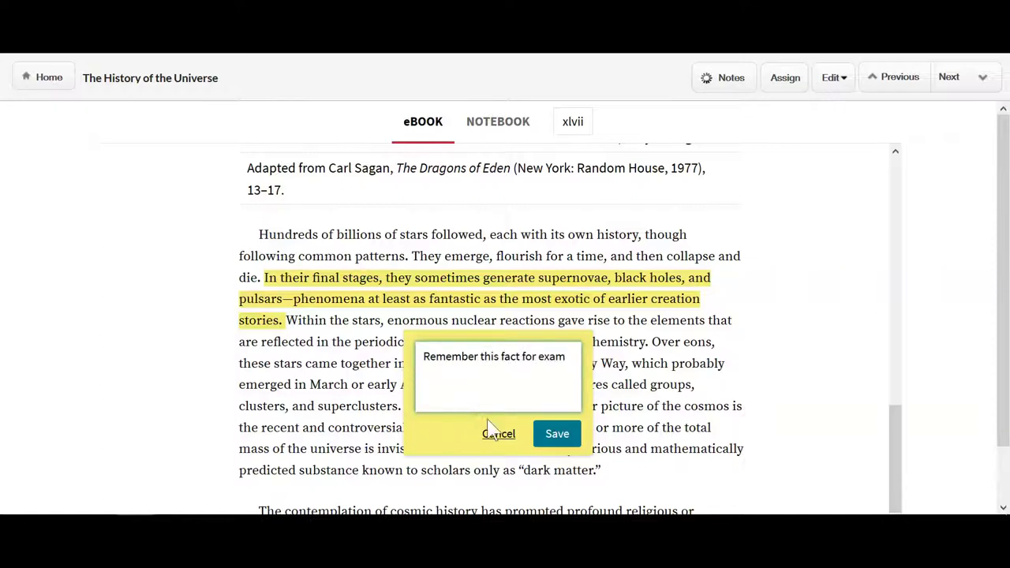
pyautogui.click(555, 433)
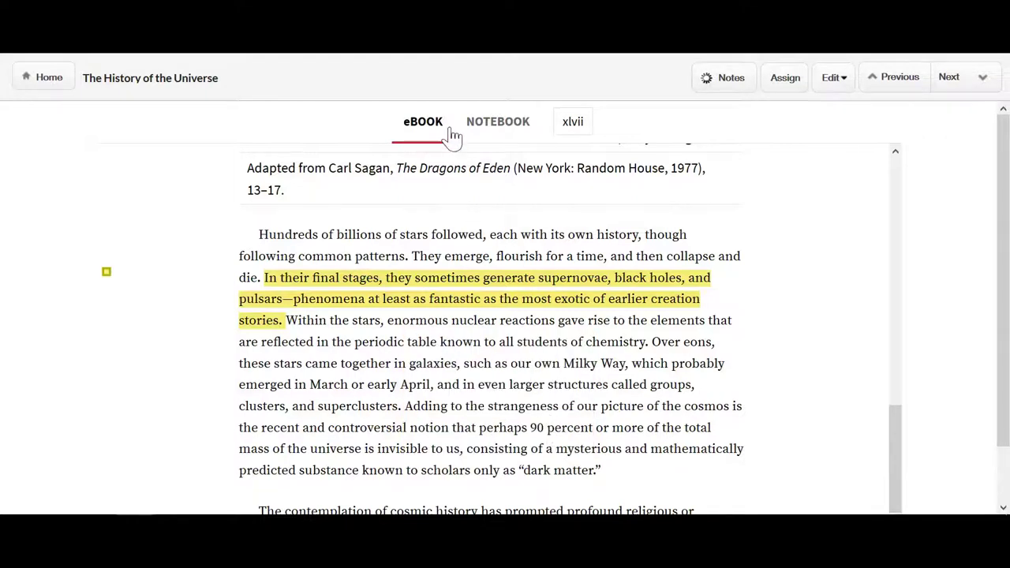
# Step: Review saved highlights and notes in the Notebook, then advance to The History of a Planet
pyautogui.click(487, 137)
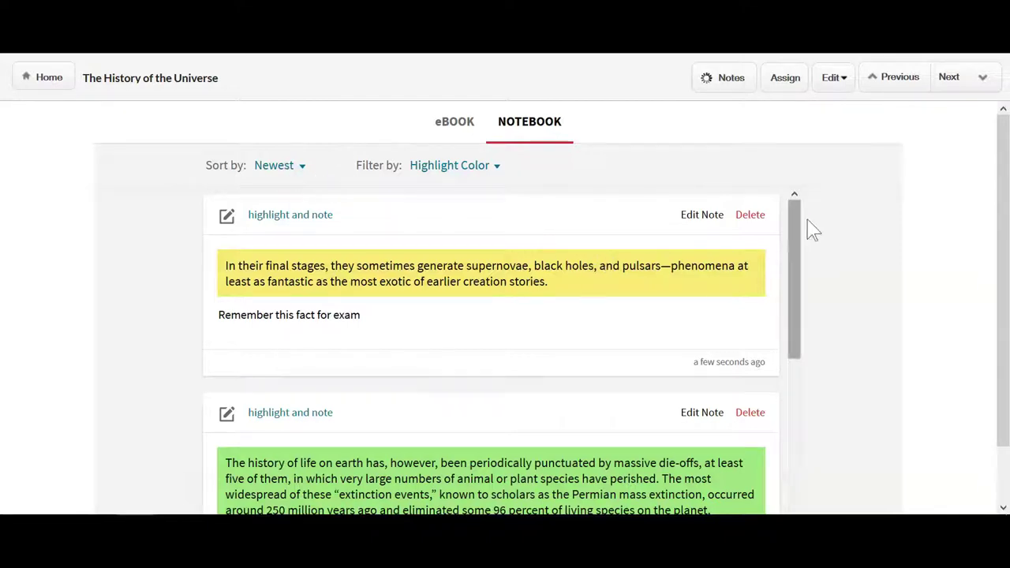
pyautogui.click(952, 79)
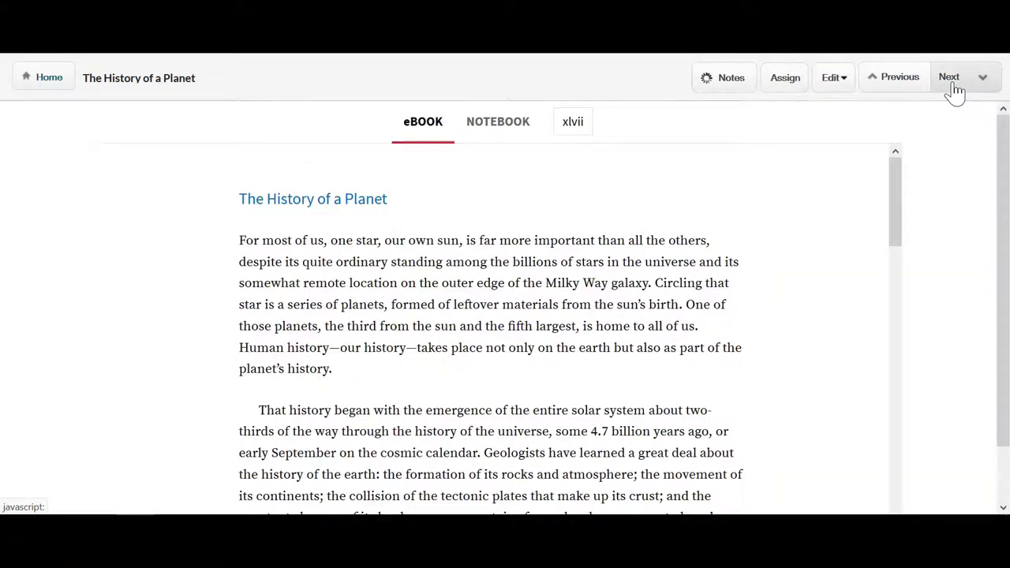
# Step: Return to the course home and choose Download Offline EBook from the Help menu
pyautogui.click(60, 90)
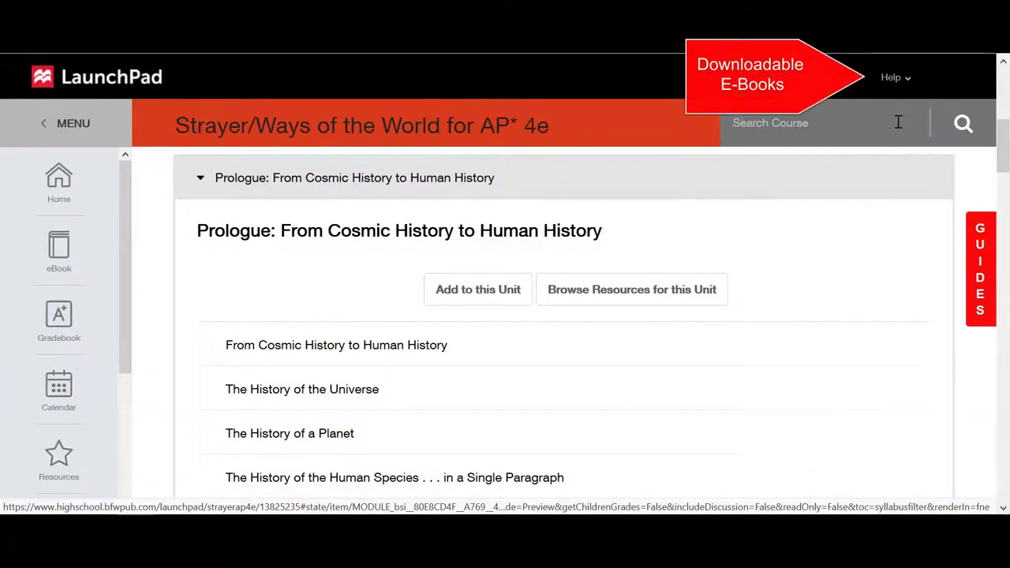
pyautogui.click(908, 89)
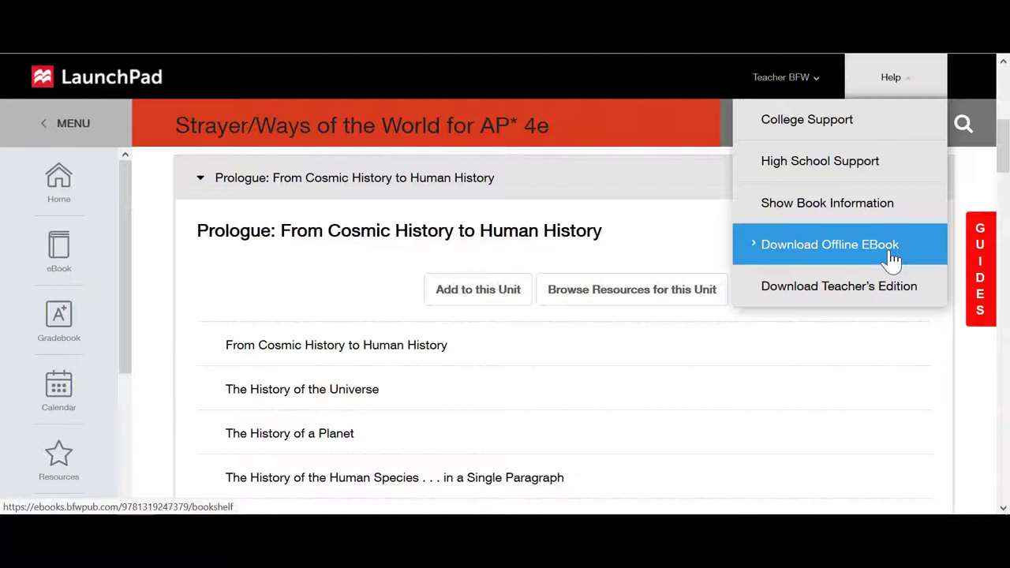
pyautogui.click(892, 260)
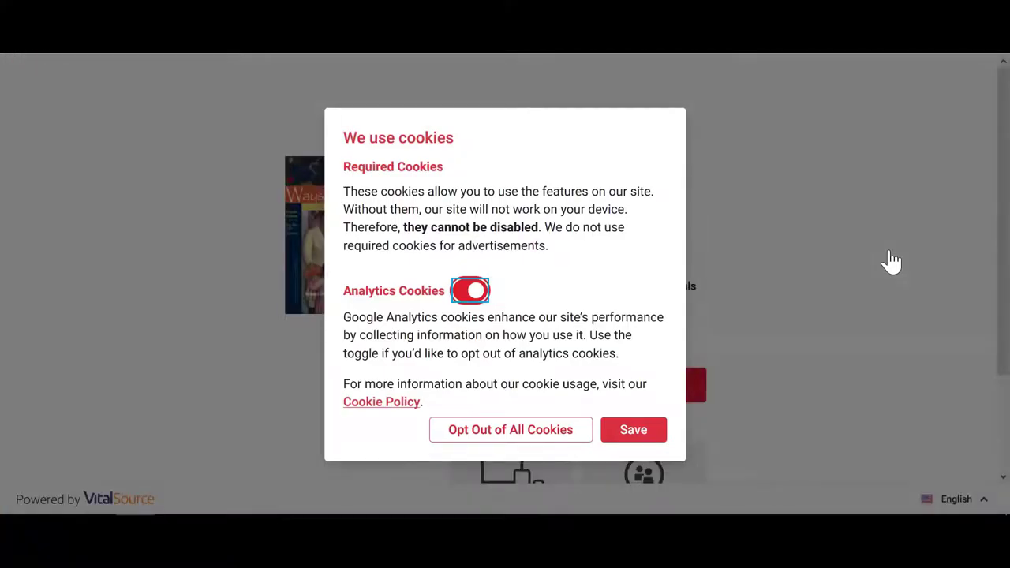
# Step: Save the cookie preferences to dismiss the consent notice
pyautogui.click(657, 437)
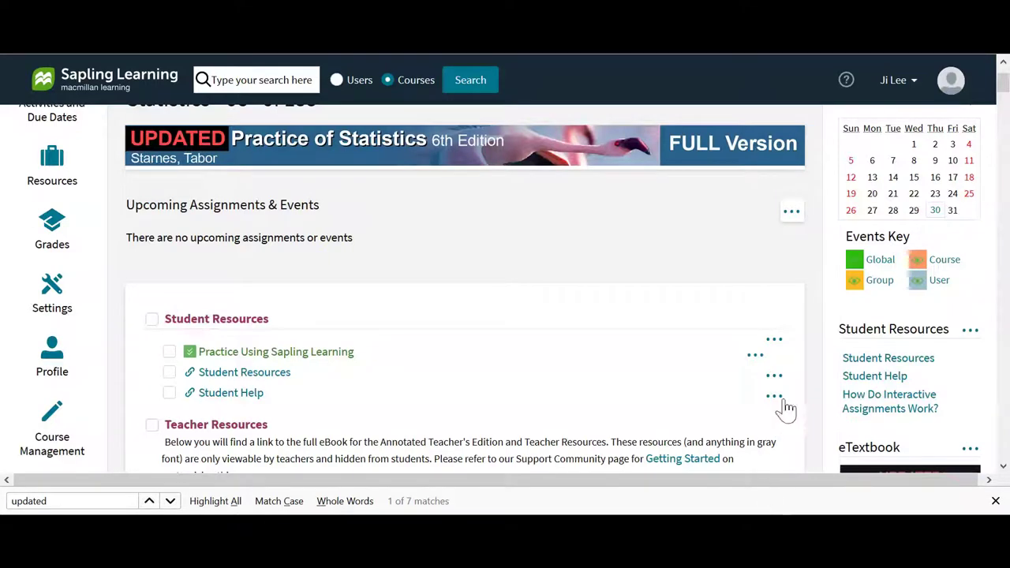
# Step: Scroll down the Sapling Learning course page to reach the eTextbook link
pyautogui.scroll(-3, 794, 383)
pyautogui.scroll(-3, 796, 384)
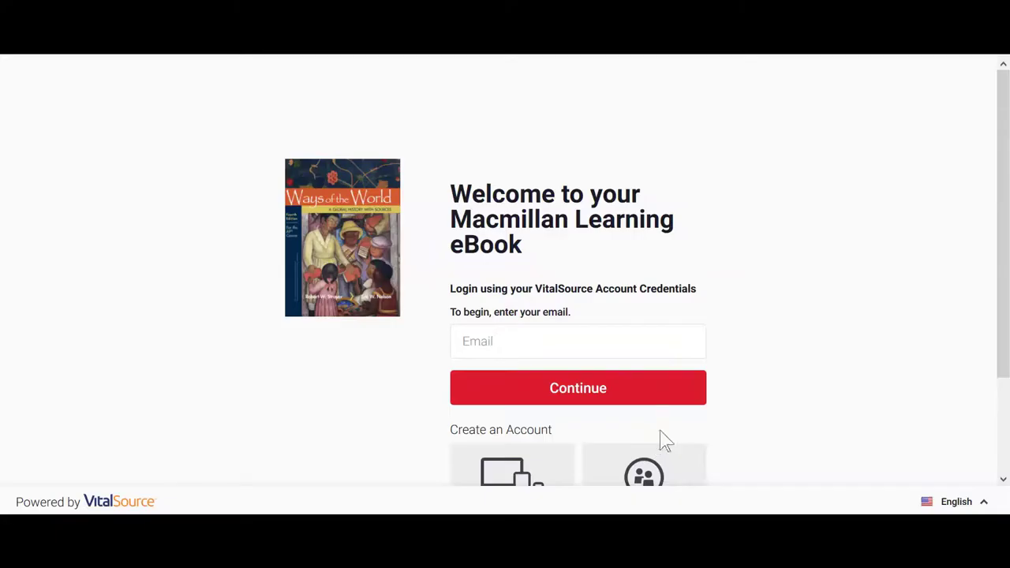
# Step: Enter the account e-mail address and continue the eBook sign-in
pyautogui.click(613, 347)
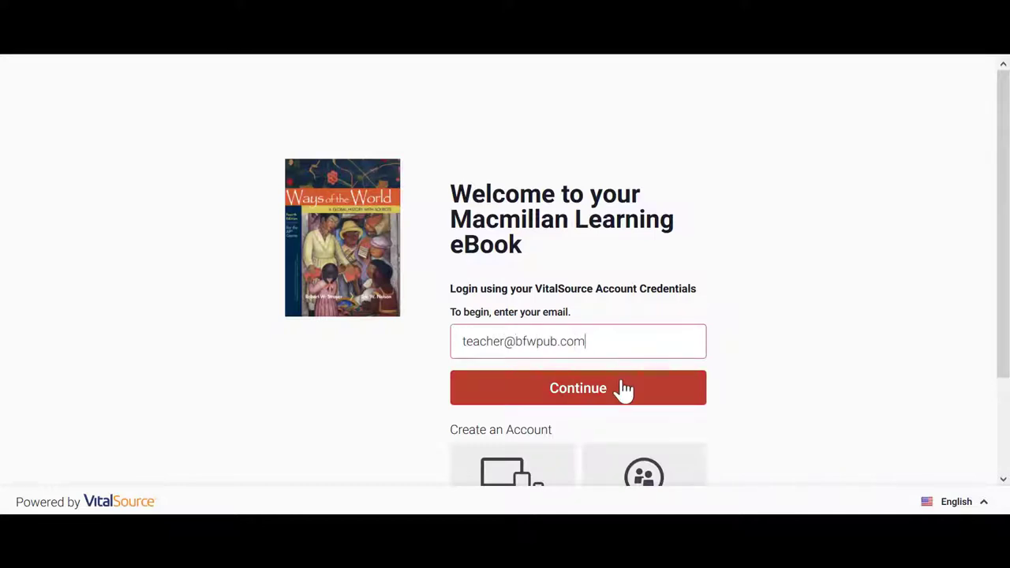
pyautogui.click(623, 389)
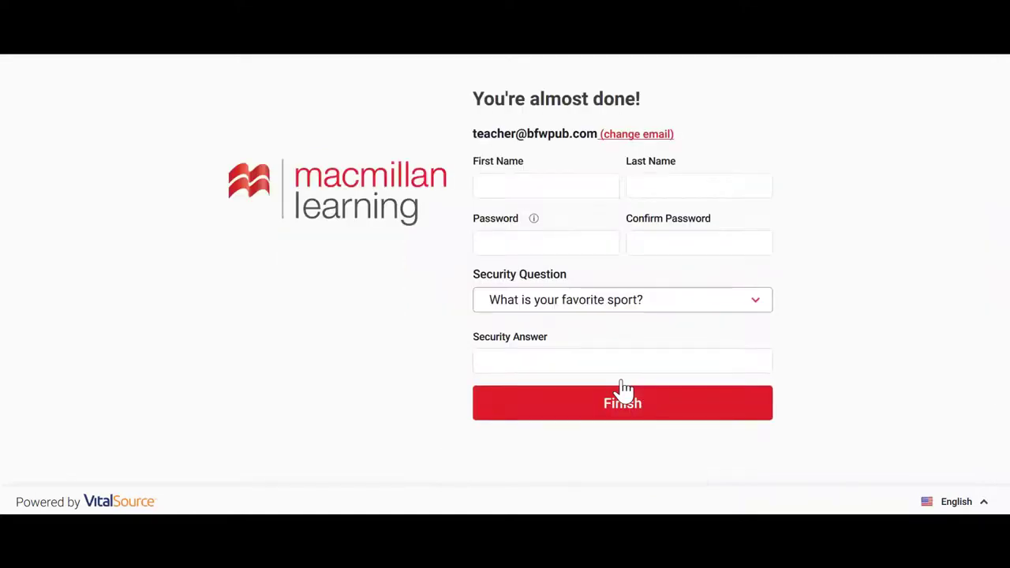
# Step: Fill in the first name and last name on the account setup form
pyautogui.click(546, 185)
pyautogui.write('Teacher')
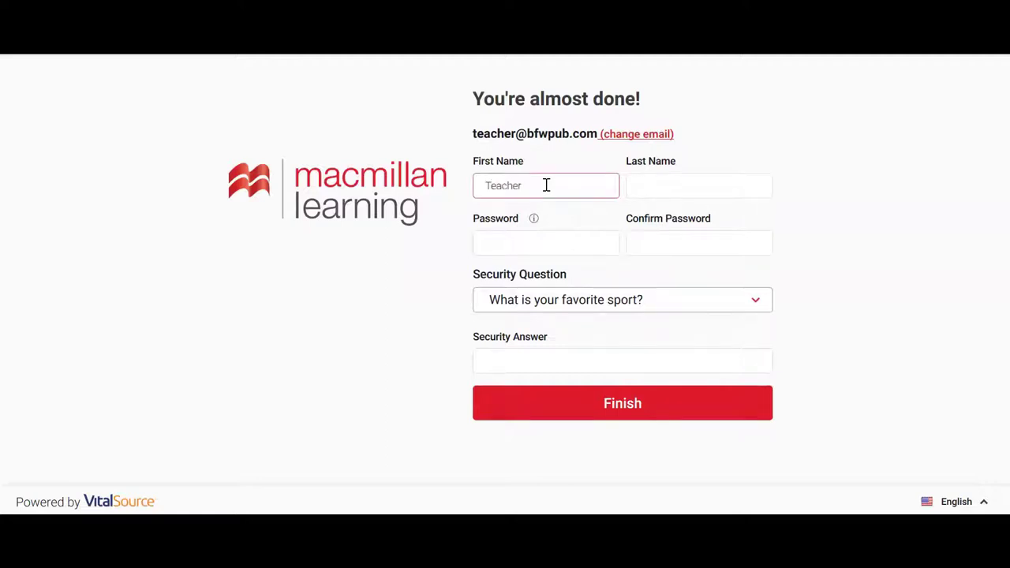
pyautogui.press('Tab')
pyautogui.write('Bfw')
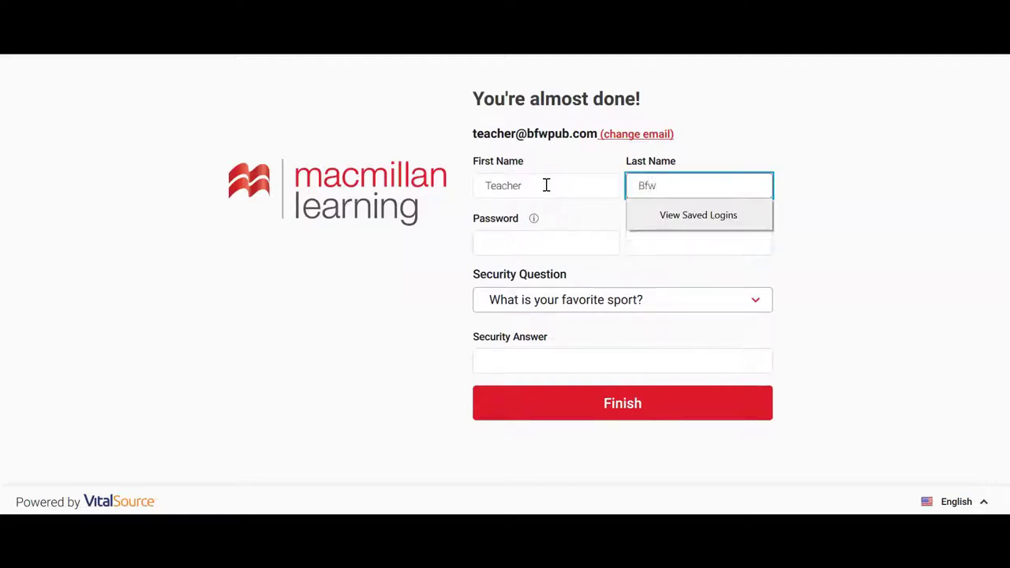
# Step: Enter and confirm the account password, add the security answer, and submit the registration
pyautogui.click(544, 239)
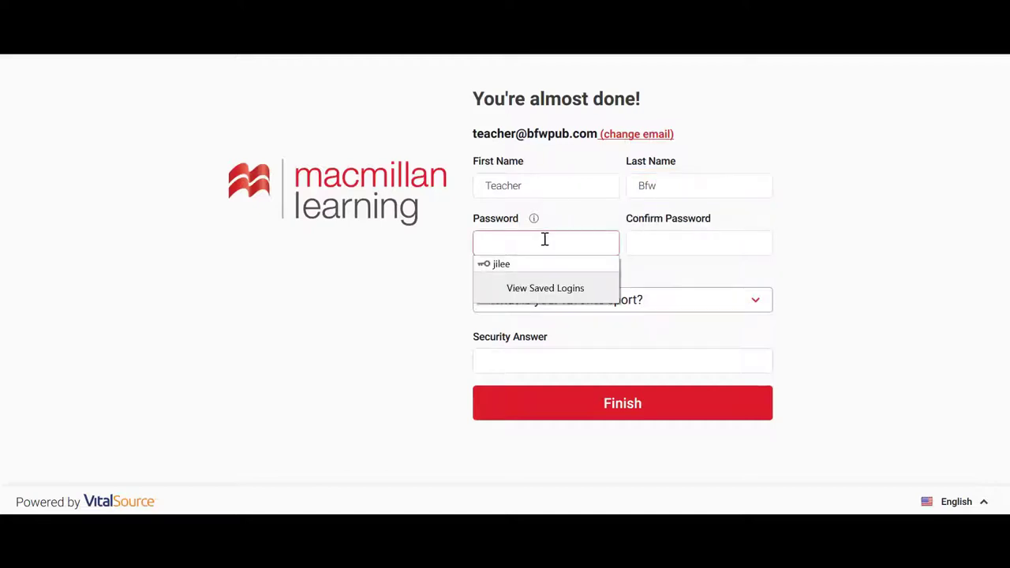
pyautogui.write('pa')
pyautogui.press('BackSpace')
pyautogui.press('BackSpace')
pyautogui.write('password12')
pyautogui.press('Tab')
pyautogui.write('password1')
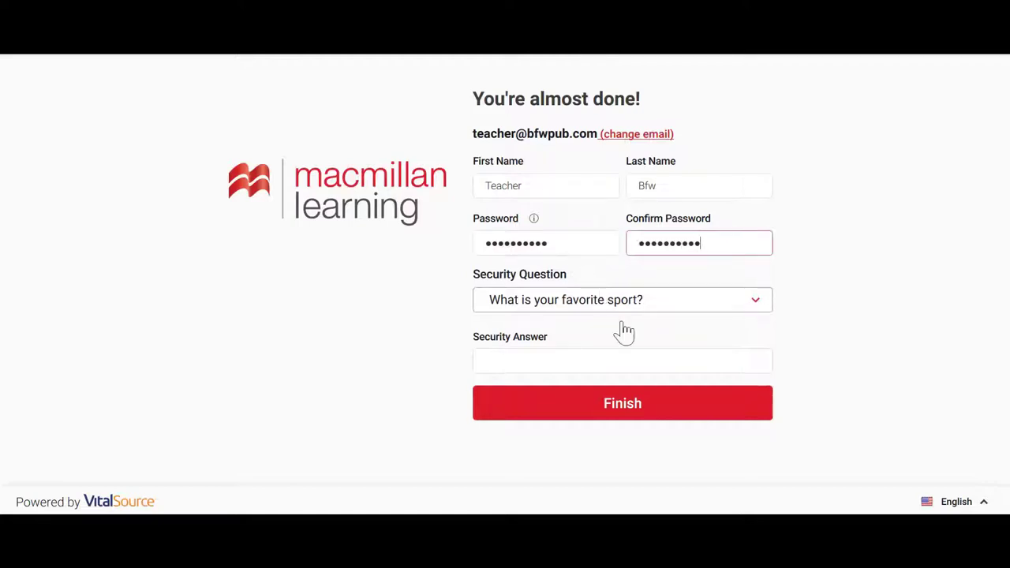
pyautogui.press('Tab')
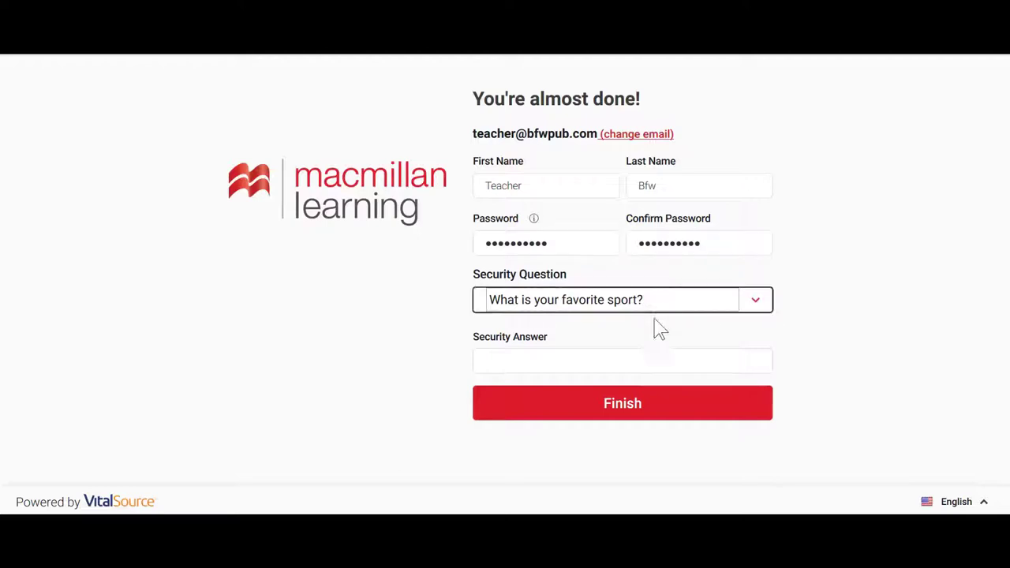
pyautogui.click(640, 354)
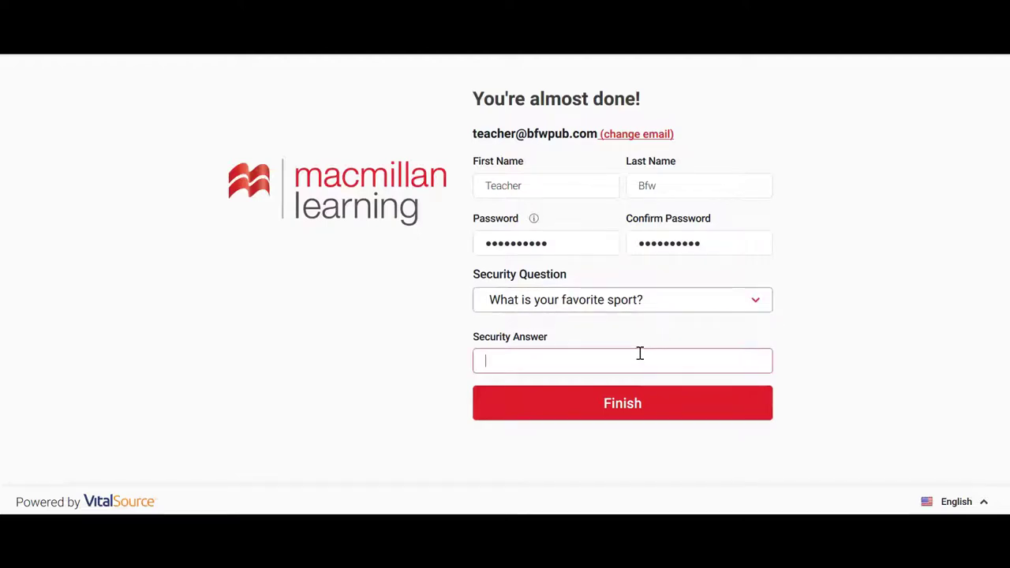
pyautogui.write('tennis')
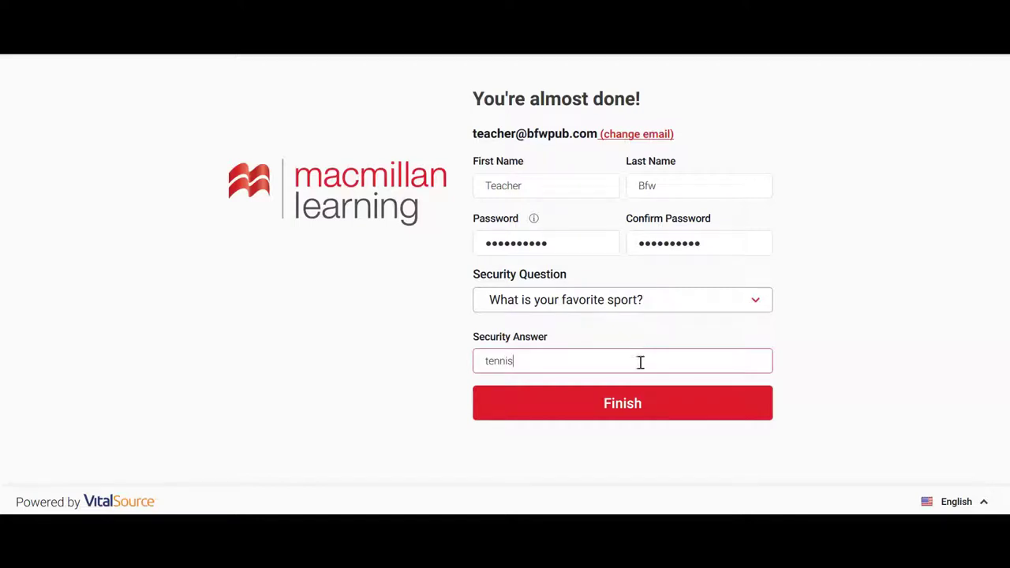
pyautogui.click(647, 416)
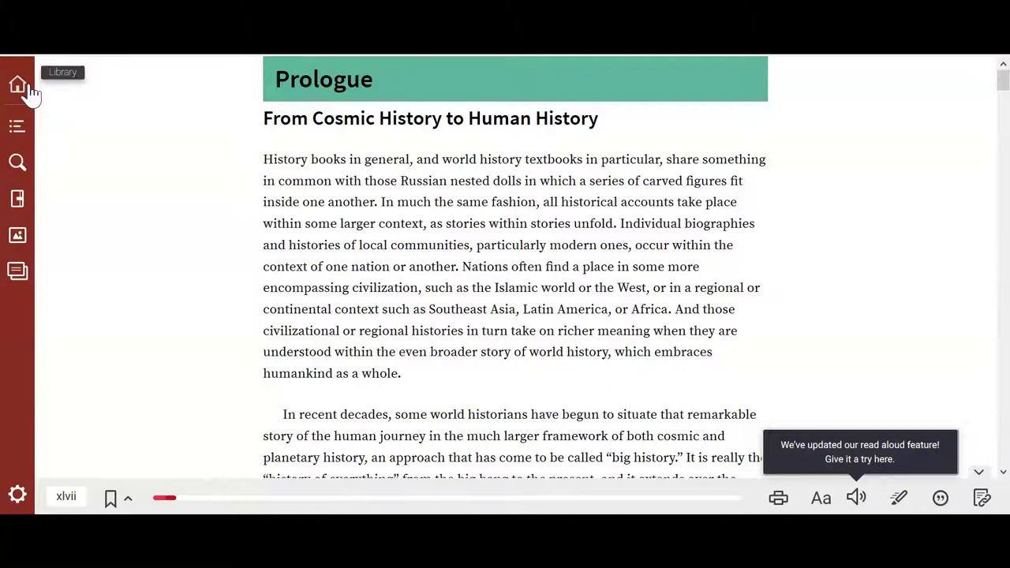
# Step: Jump via Contents to The Emergence of Humankind, scroll to page 7-b's themes table, and open search
pyautogui.click(18, 128)
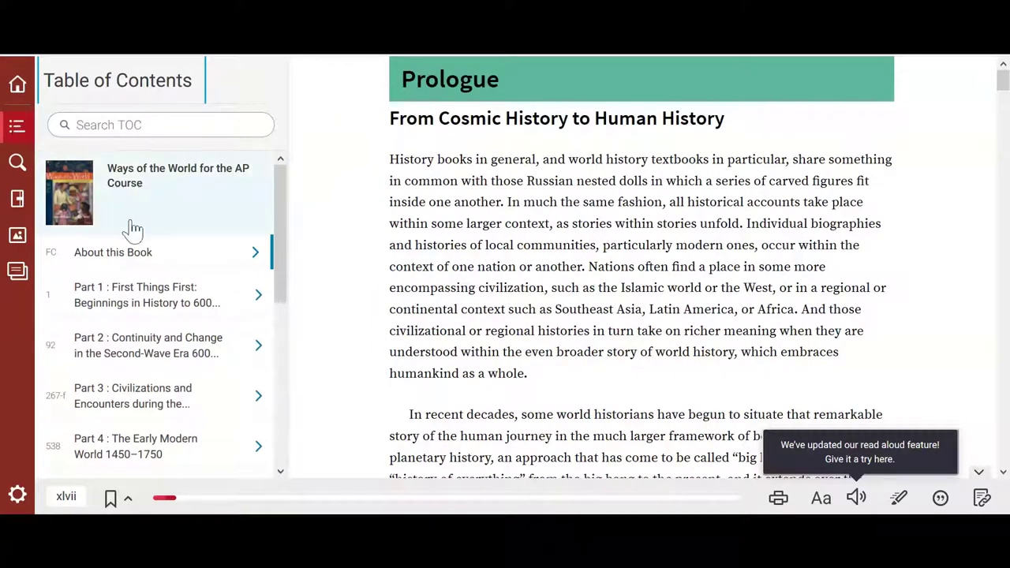
pyautogui.click(141, 311)
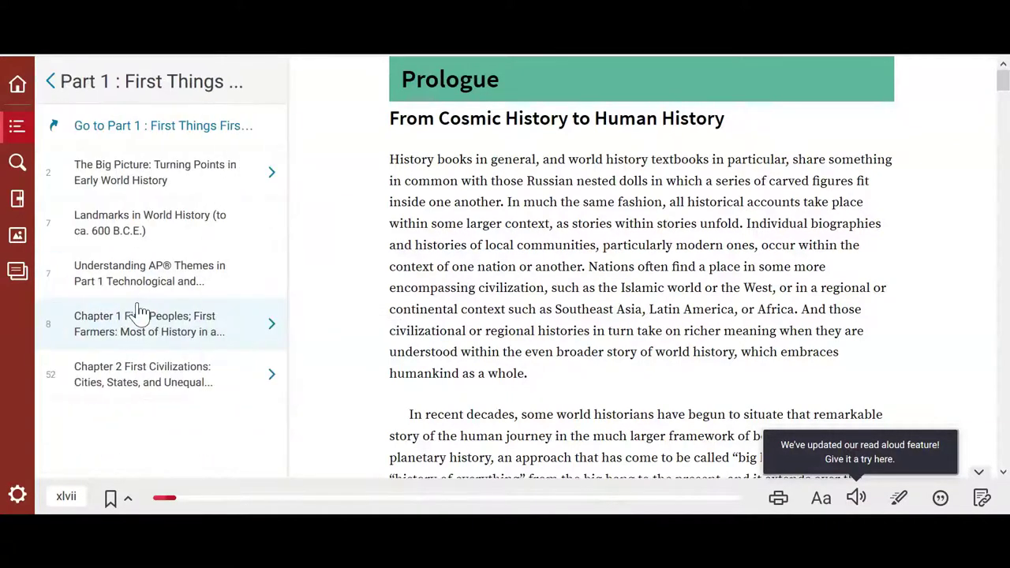
pyautogui.click(132, 175)
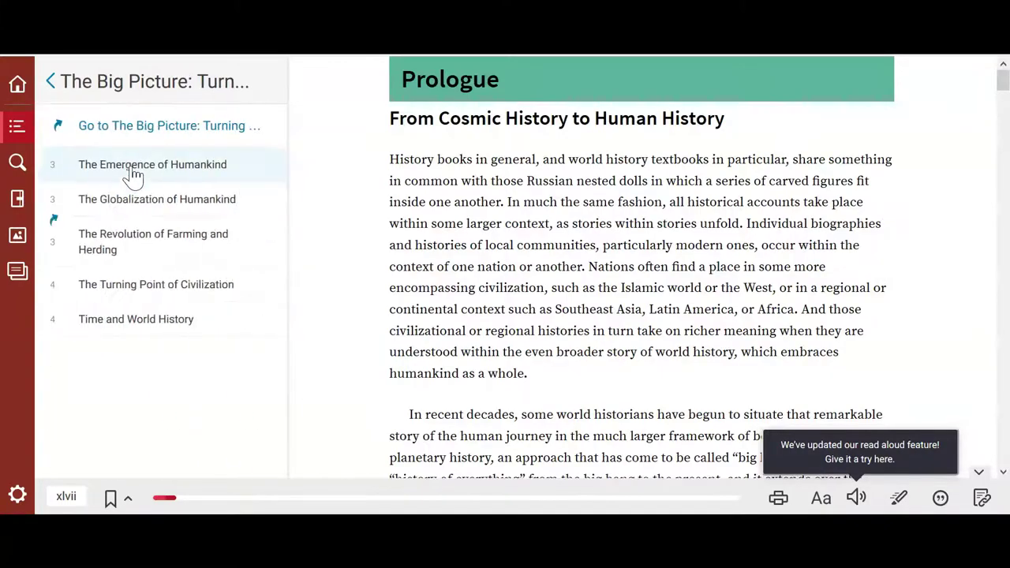
pyautogui.click(131, 175)
pyautogui.scroll(-15, 565, 215)
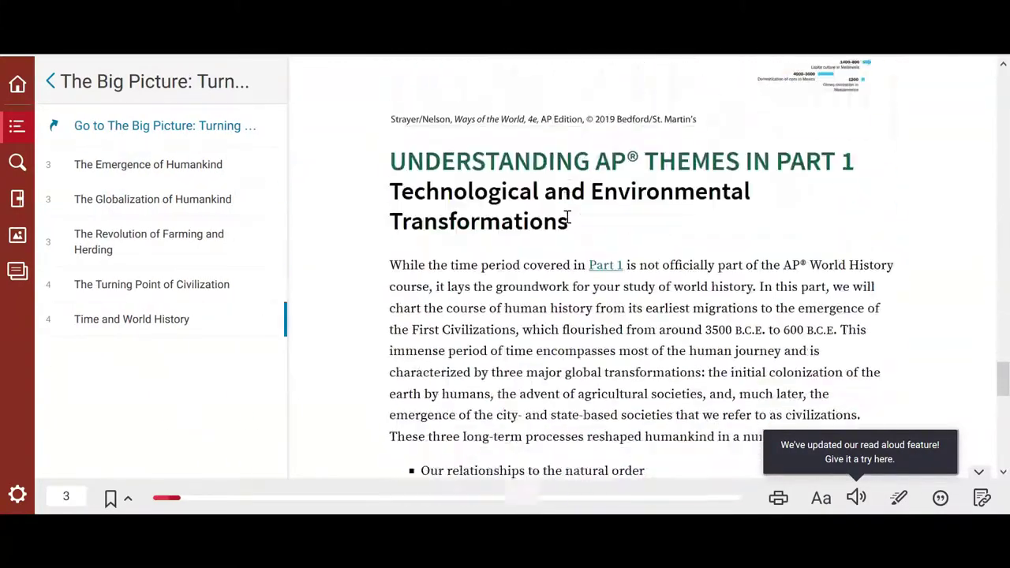
pyautogui.scroll(-10, 569, 225)
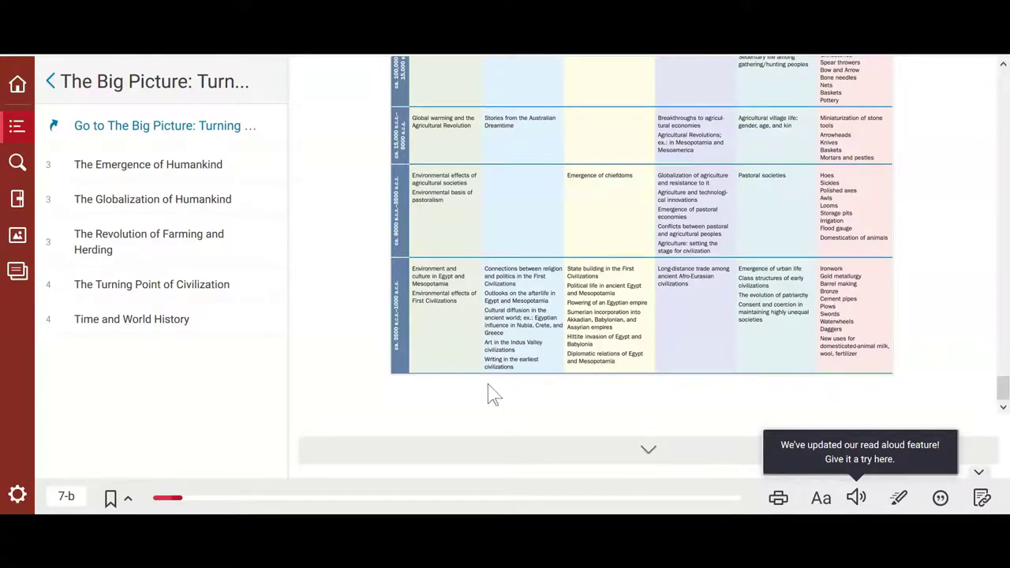
pyautogui.click(27, 169)
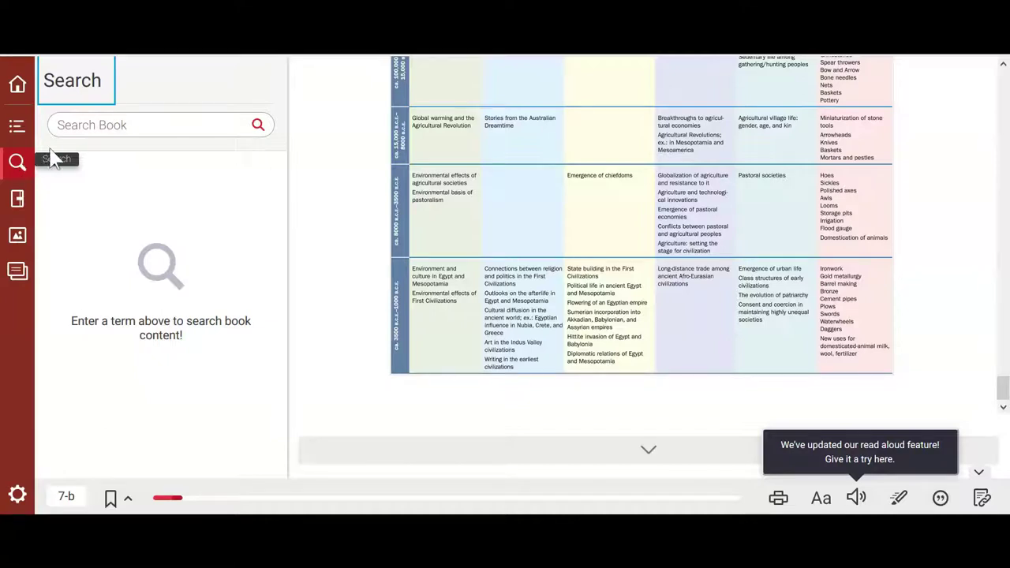
# Step: Search 'agricultural societies', go to Agricultural Village Societies on page xv, and show the Notebook
pyautogui.click(94, 128)
pyautogui.write('agricultur')
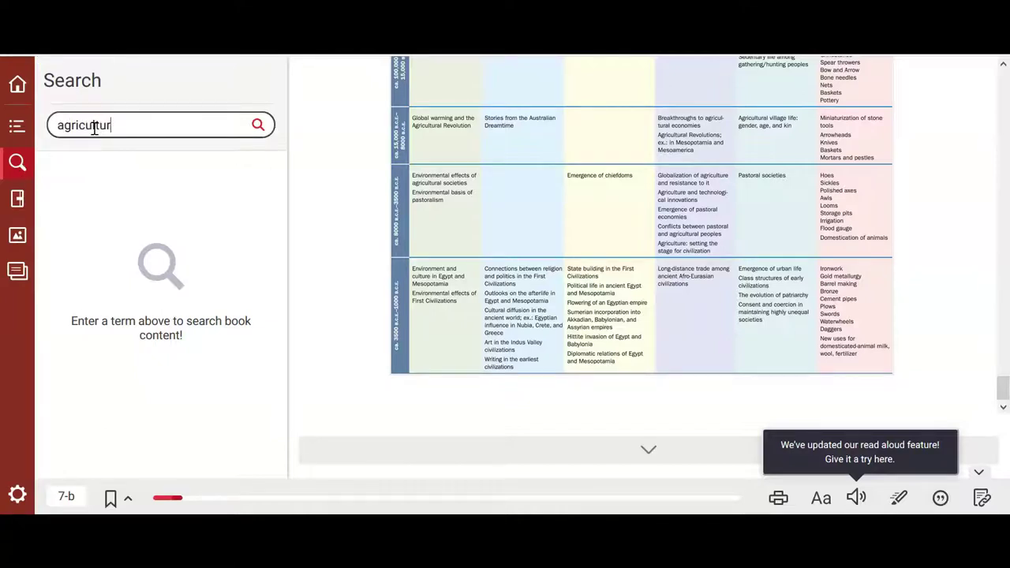
pyautogui.write('al societies')
pyautogui.press('Return')
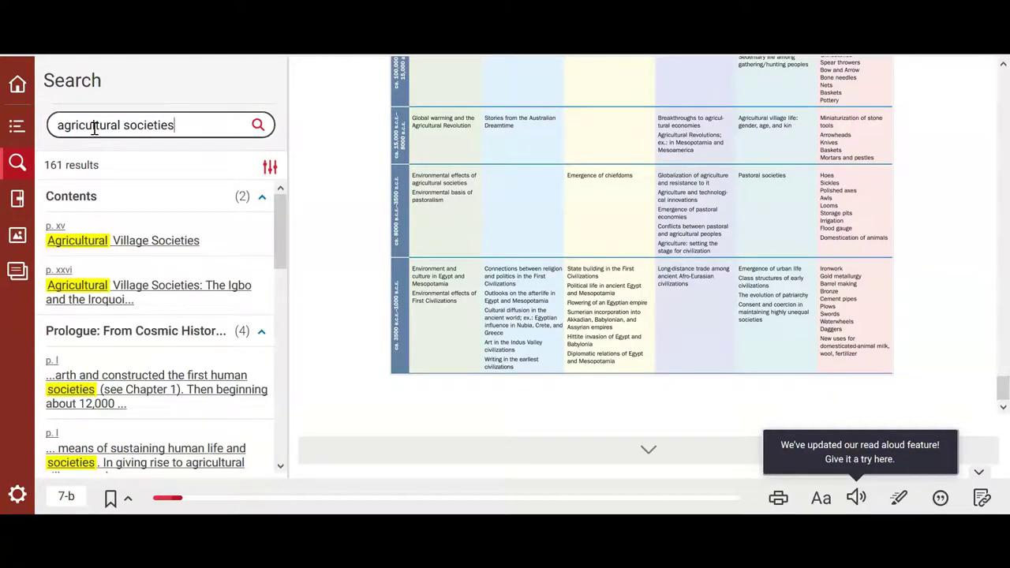
pyautogui.click(107, 249)
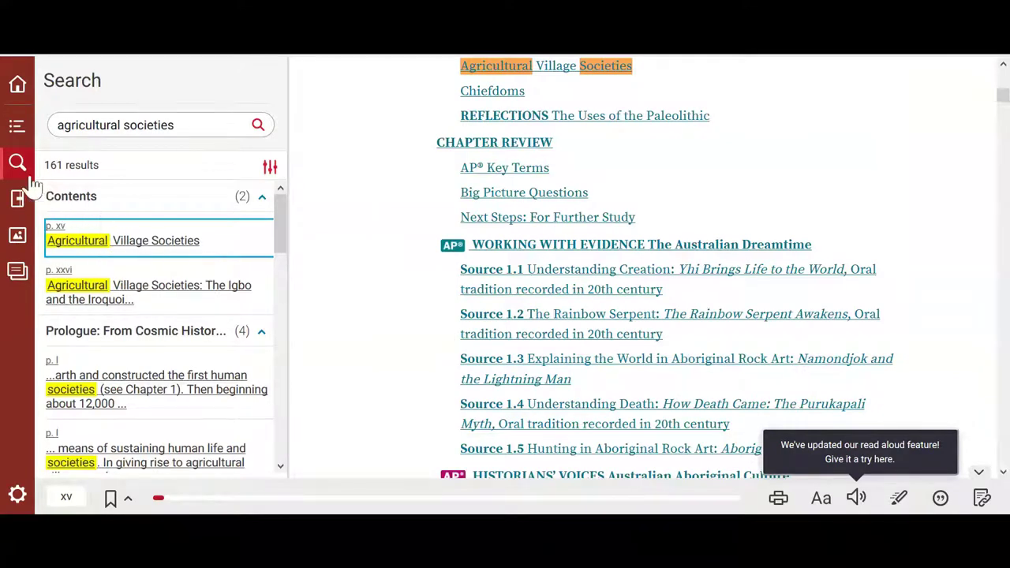
pyautogui.click(18, 199)
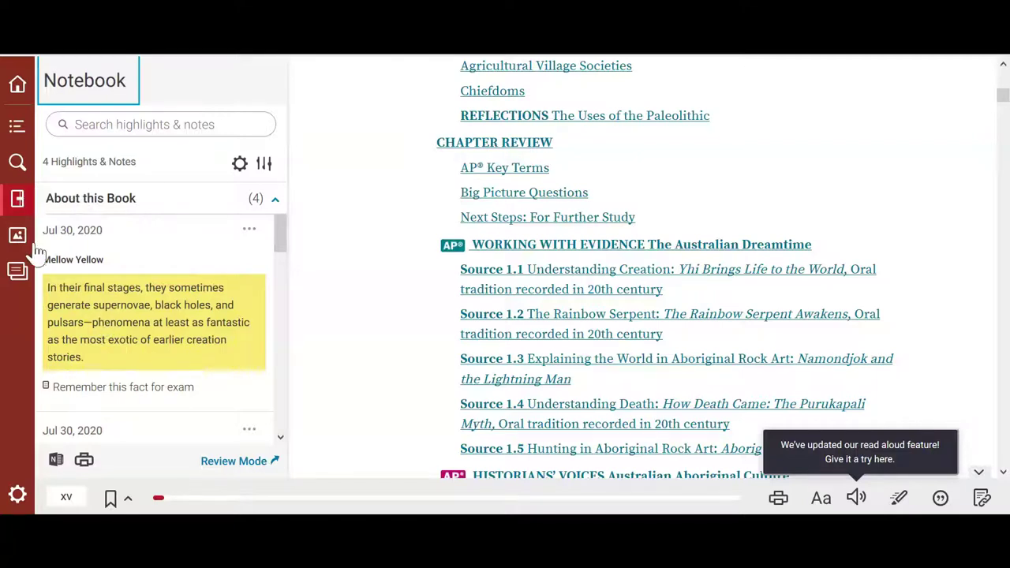
# Step: Browse the book's figures, then begin a new deck in the Flashcards panel
pyautogui.click(18, 237)
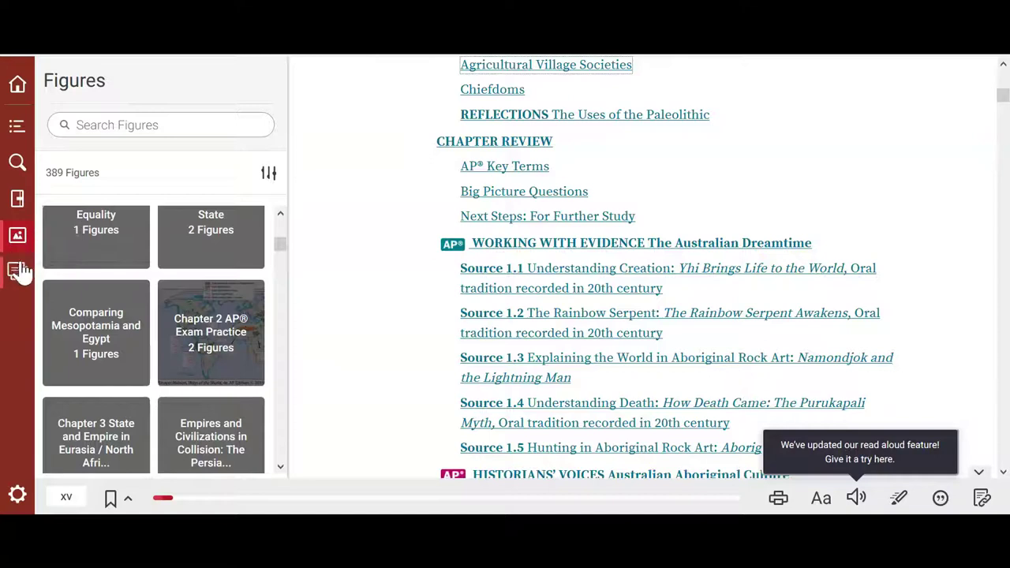
pyautogui.click(17, 272)
pyautogui.click(262, 85)
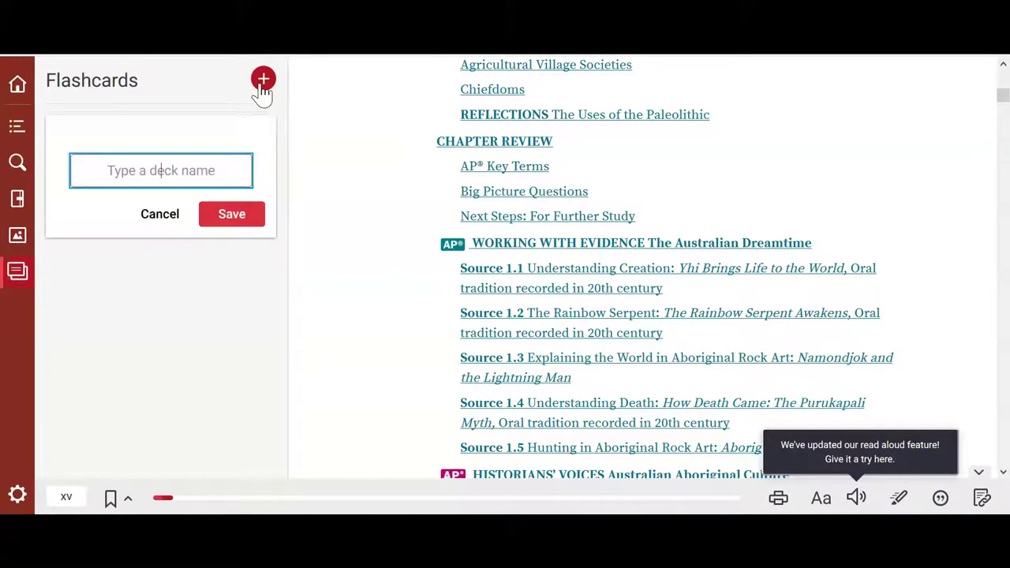
# Step: Create flashcard deck 'Deck 2' and add one card with front 'Term' and back 'Definition'
pyautogui.write('Deck 2')
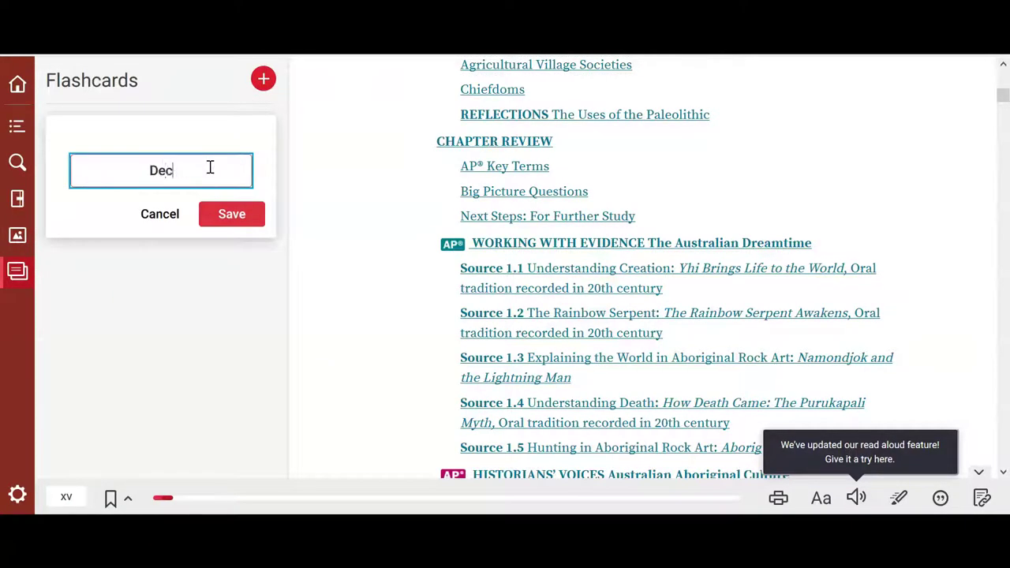
pyautogui.click(230, 218)
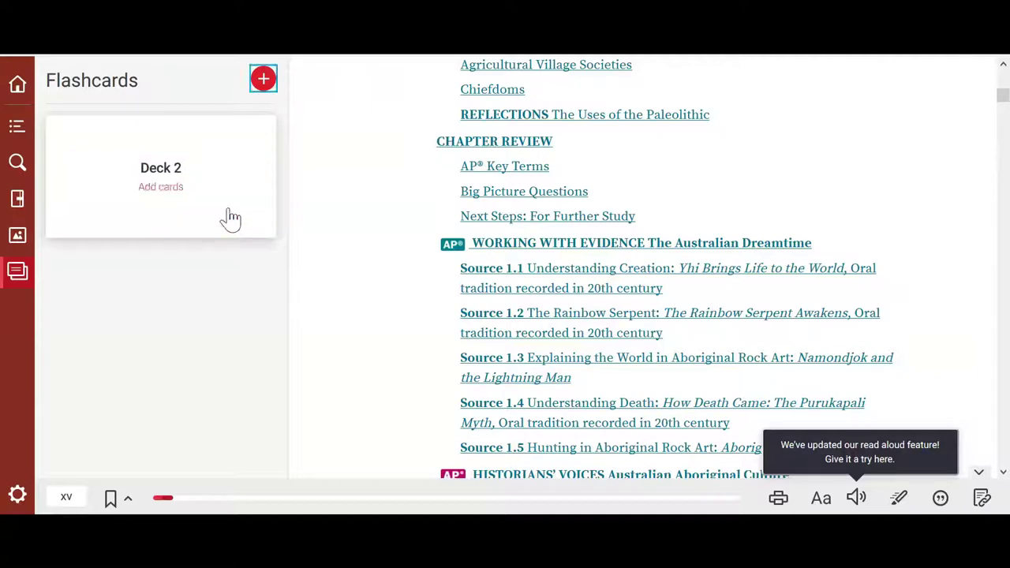
pyautogui.click(172, 190)
pyautogui.write('Term')
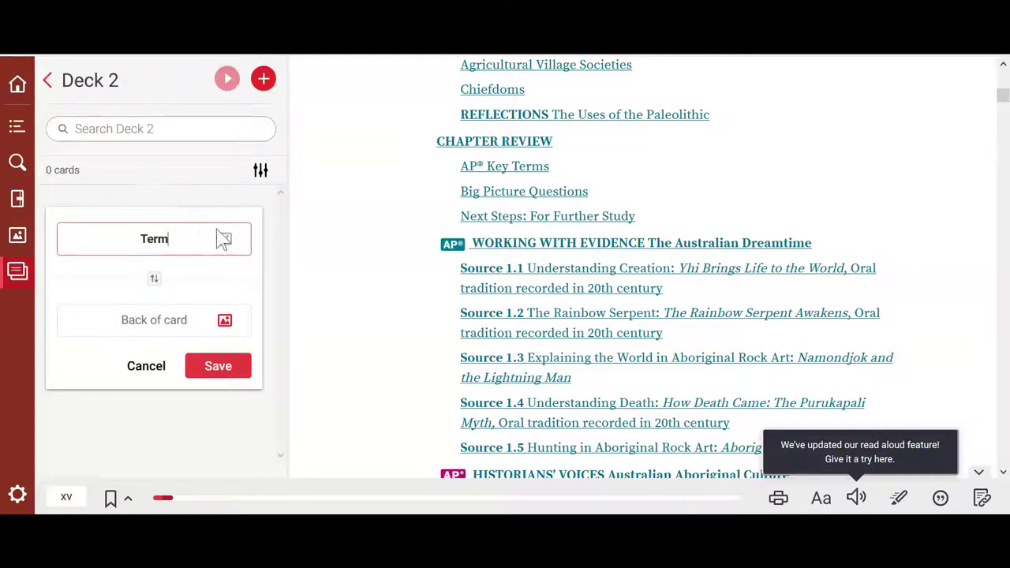
pyautogui.click(181, 309)
pyautogui.write('Definition')
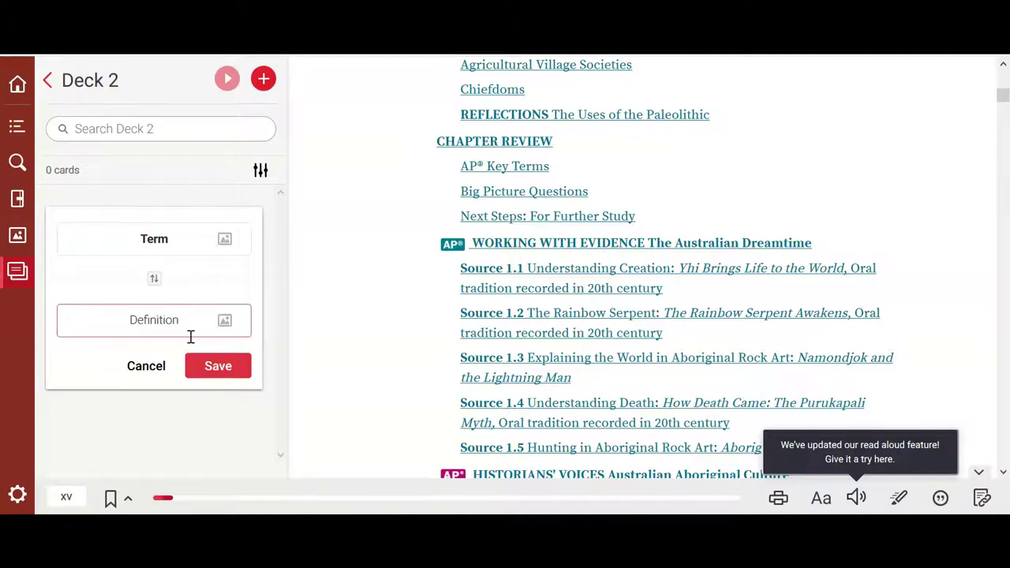
pyautogui.click(211, 366)
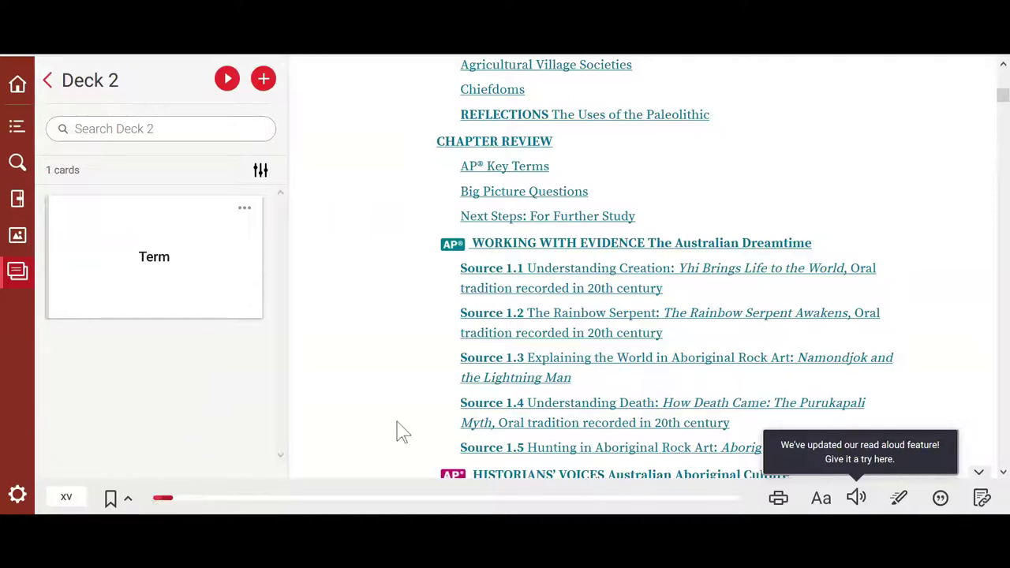
pyautogui.scroll(-4, 399, 431)
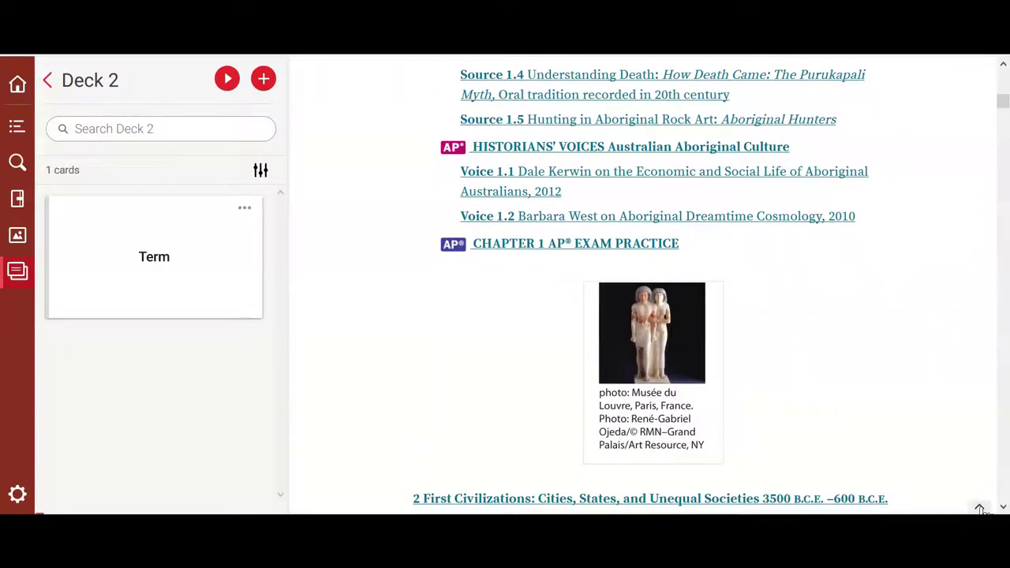
# Step: Jump ahead on the reader's progress bar to page 184, 'On the Buddha'
pyautogui.click(981, 508)
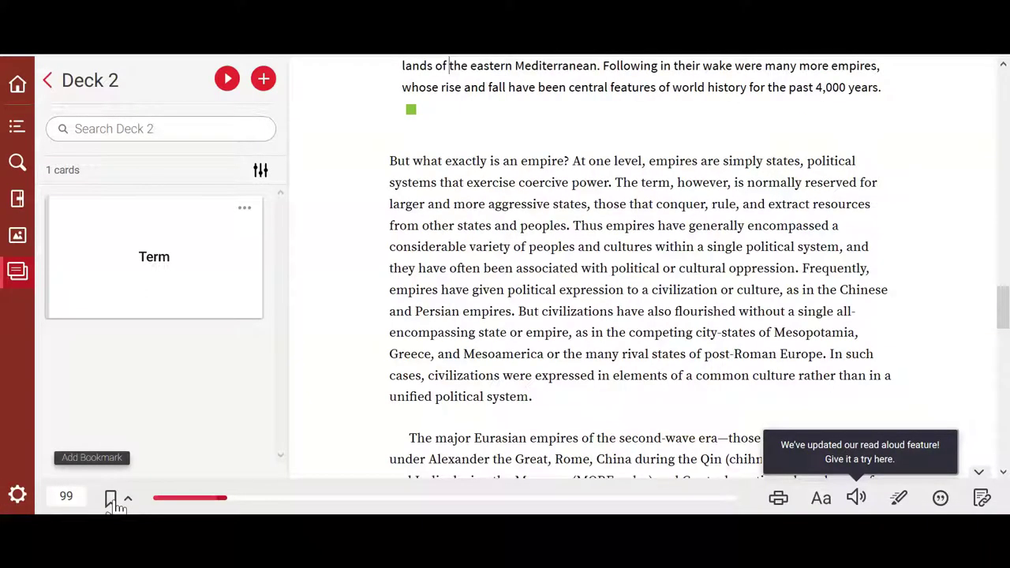
pyautogui.click(264, 499)
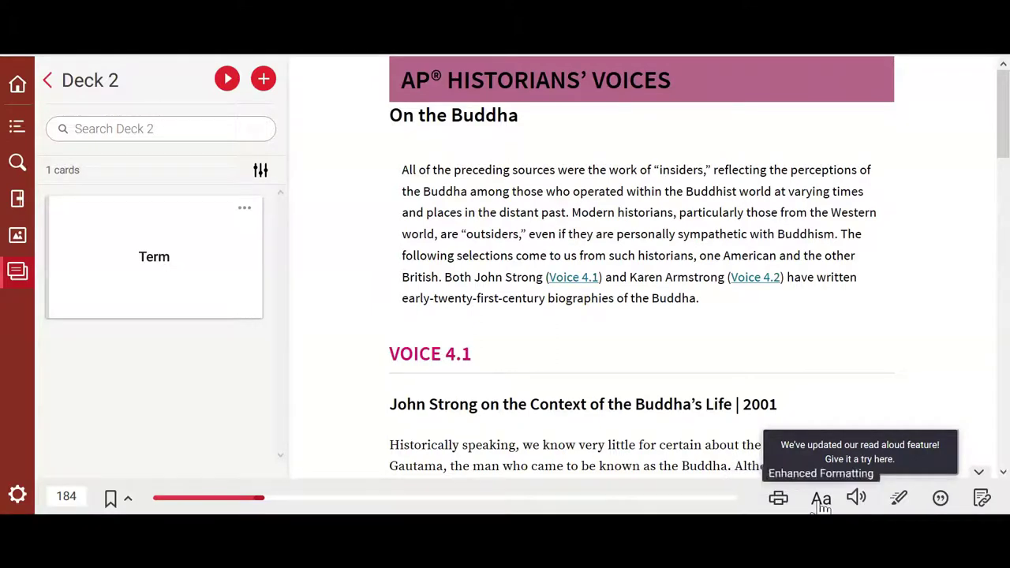
# Step: Try large text and the OpenDyslexic font, then restore the default font at medium size
pyautogui.click(821, 498)
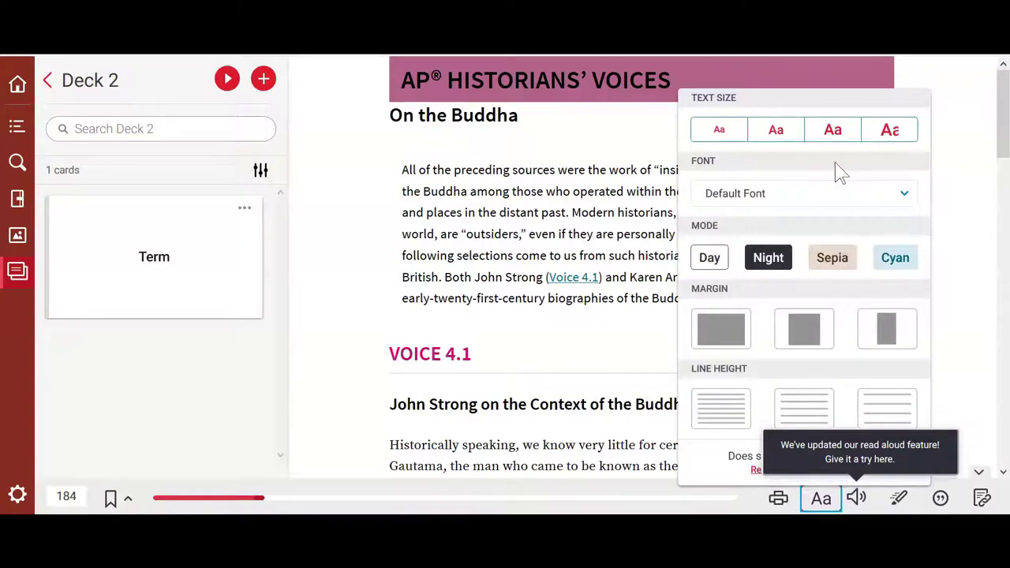
pyautogui.click(833, 131)
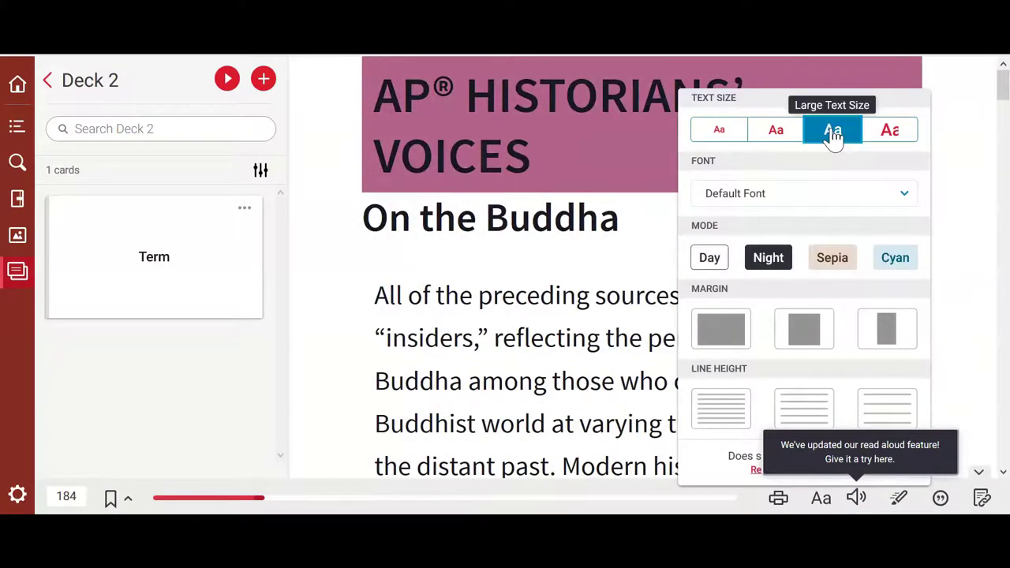
pyautogui.click(829, 202)
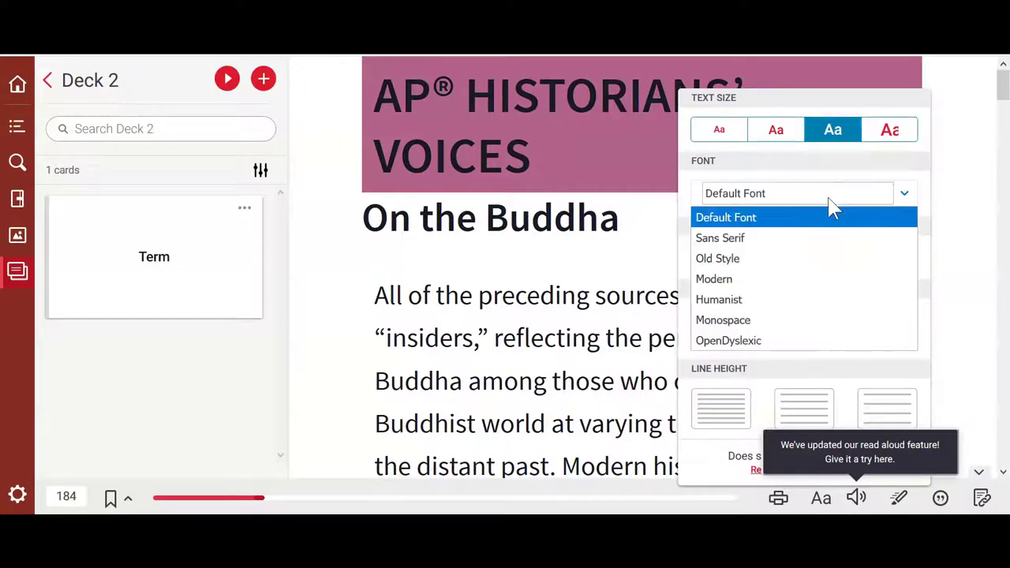
pyautogui.click(810, 342)
pyautogui.scroll(-2, 645, 362)
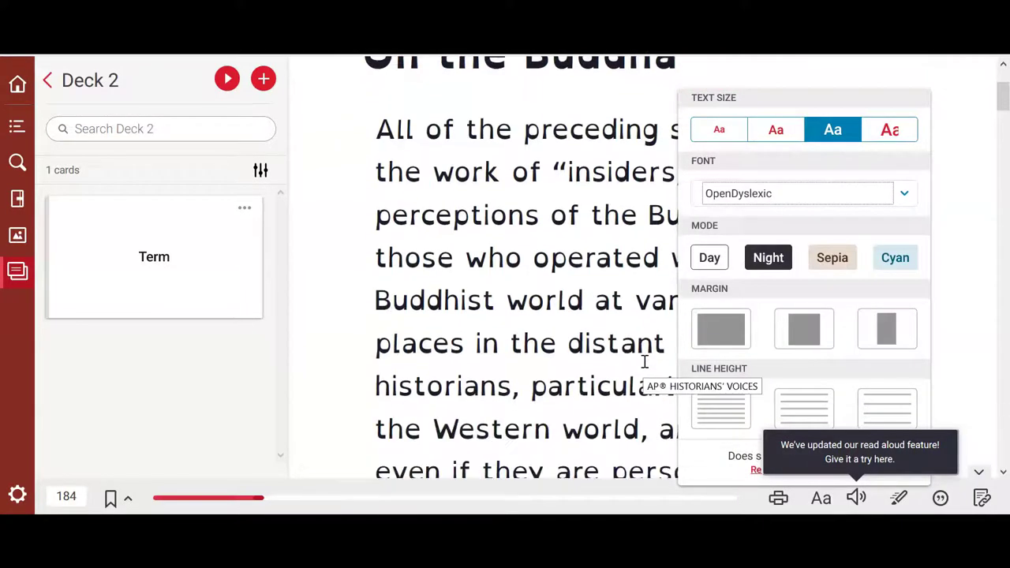
pyautogui.click(759, 197)
pyautogui.click(767, 216)
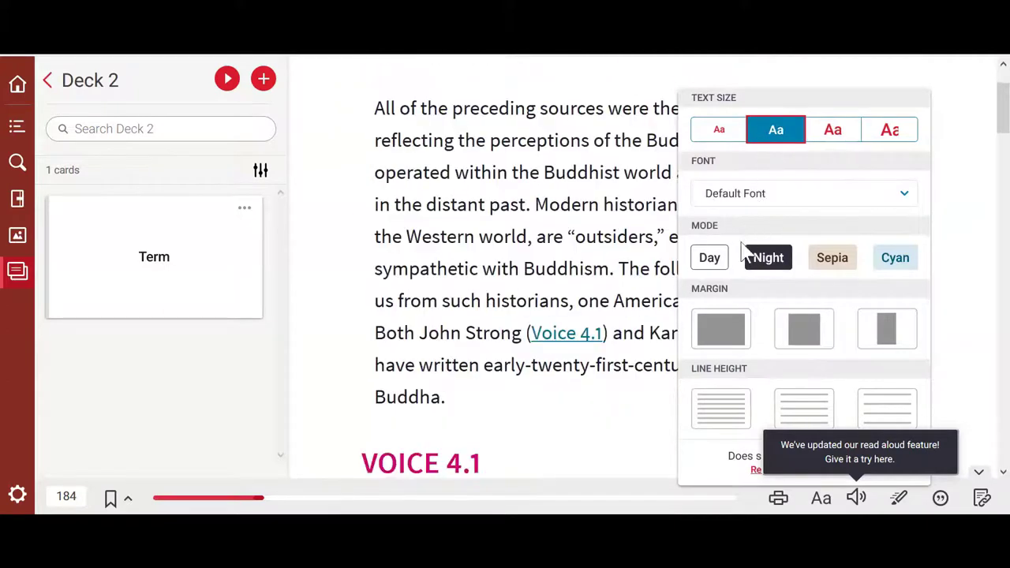
# Step: Cycle through Night, Sepia and Day modes, then set medium margins and large line spacing
pyautogui.click(766, 264)
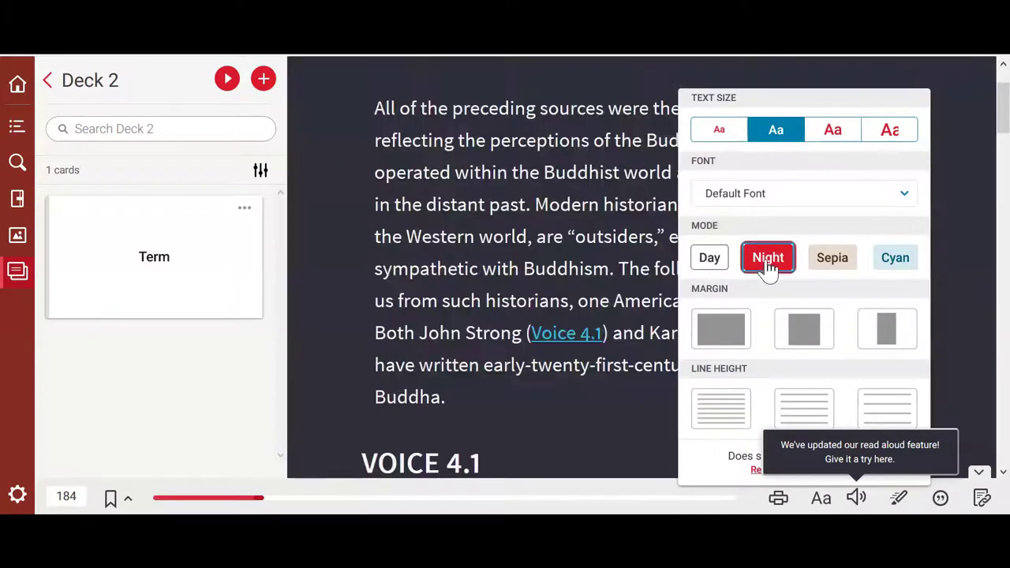
pyautogui.click(826, 266)
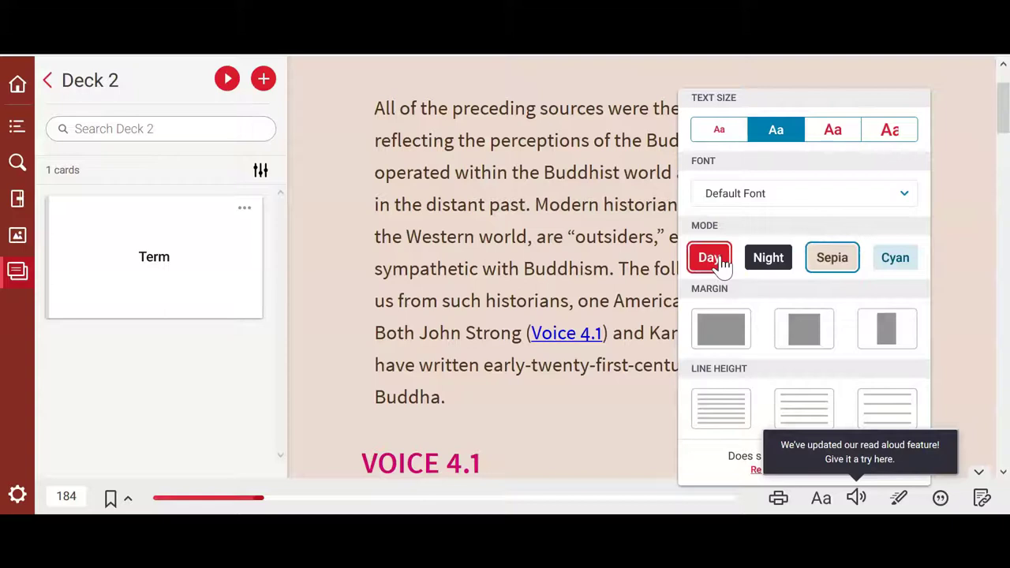
pyautogui.click(708, 260)
pyautogui.click(806, 330)
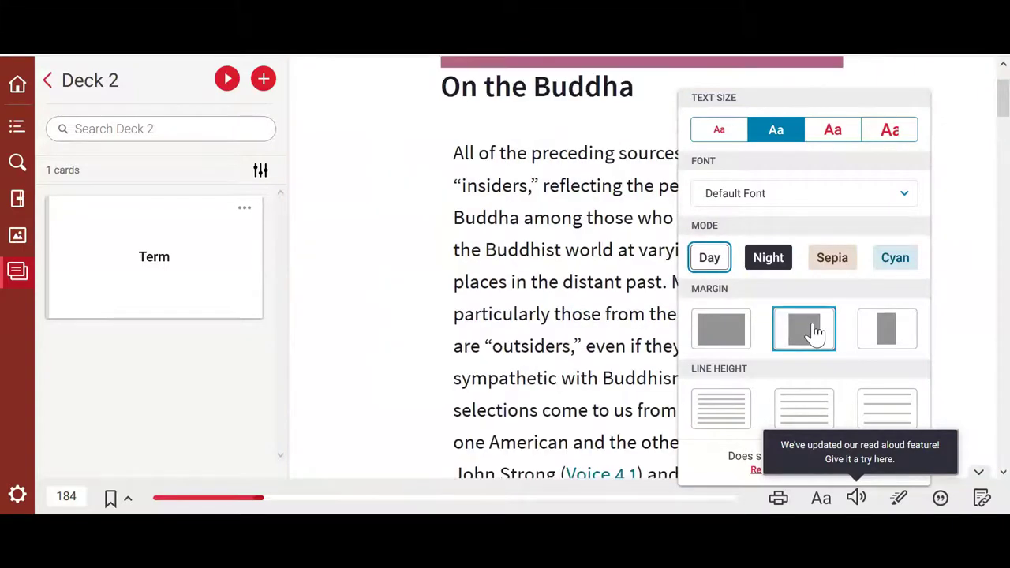
pyautogui.click(731, 410)
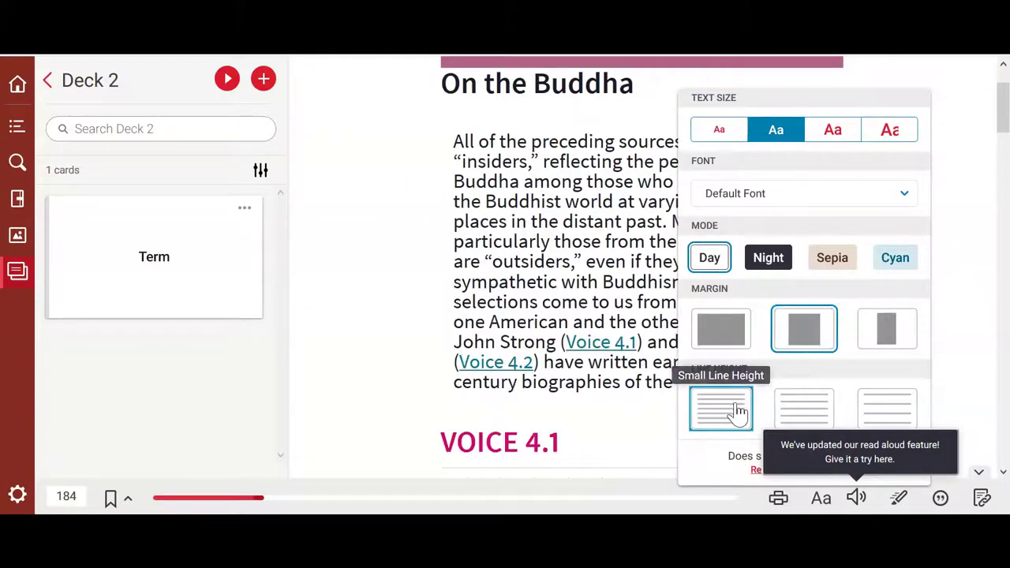
pyautogui.click(800, 407)
pyautogui.click(881, 402)
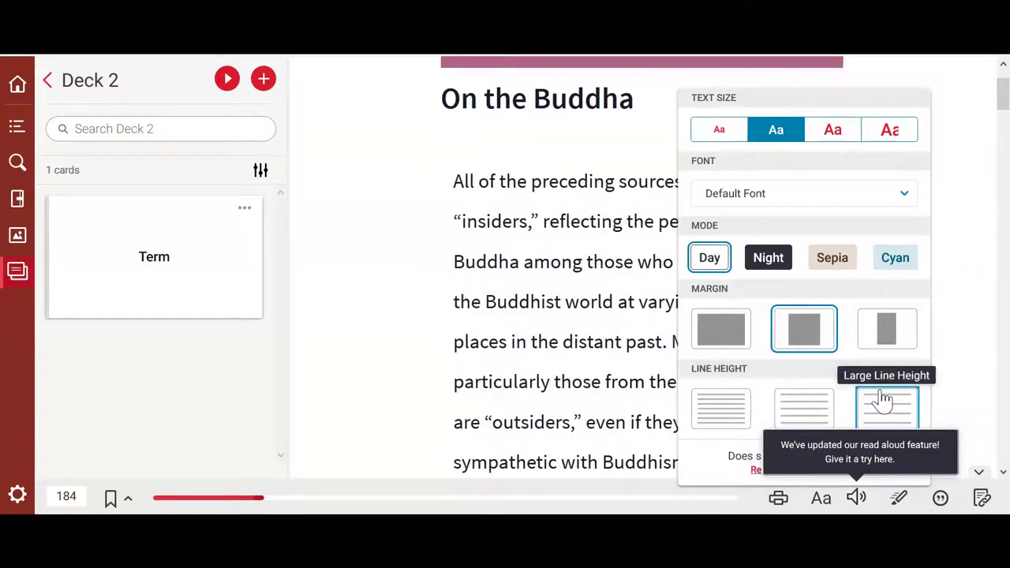
# Step: Start Read Aloud, view its settings, including the Microsoft David Desktop voice, then close them
pyautogui.click(857, 500)
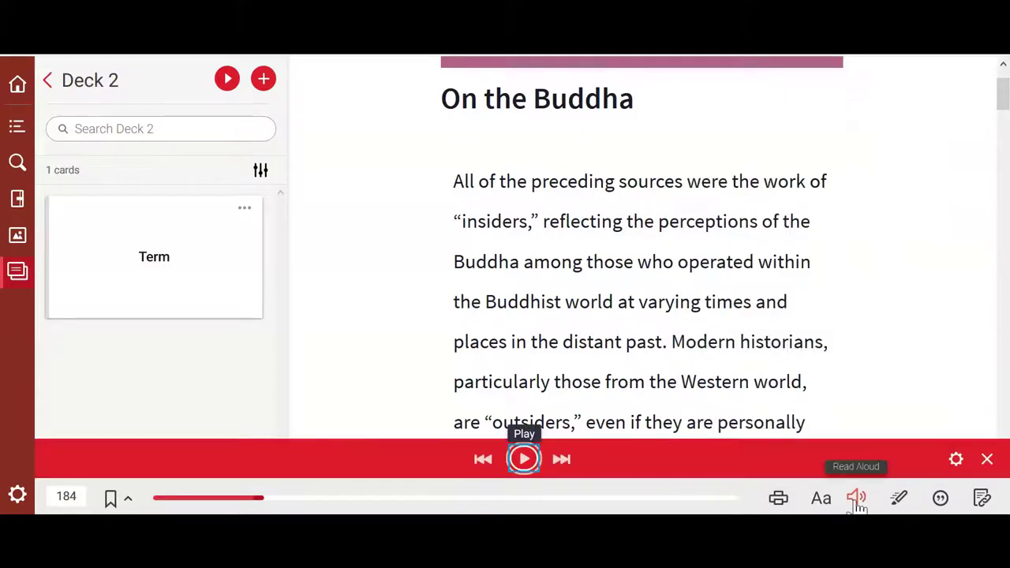
pyautogui.click(957, 462)
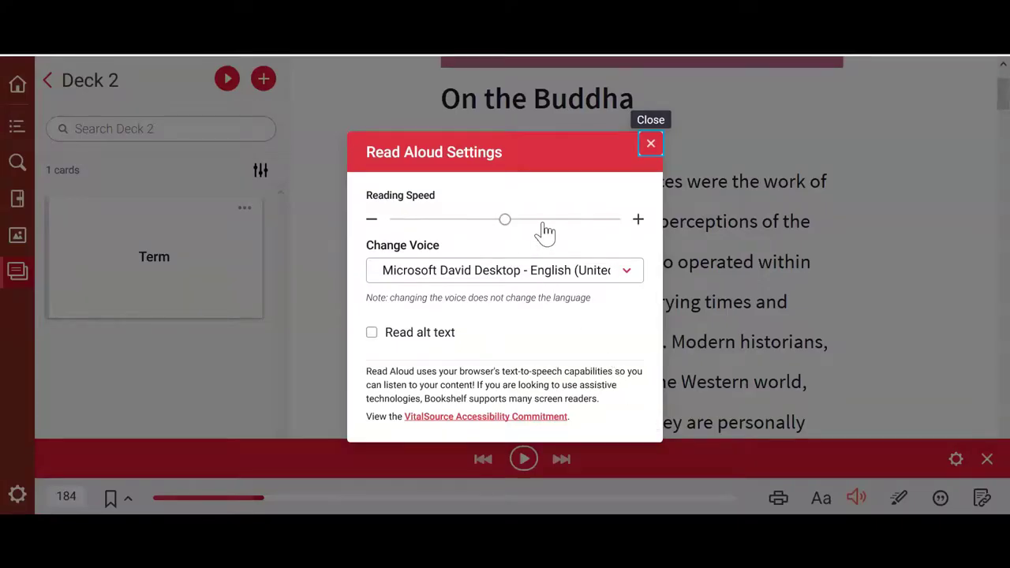
pyautogui.press('Escape')
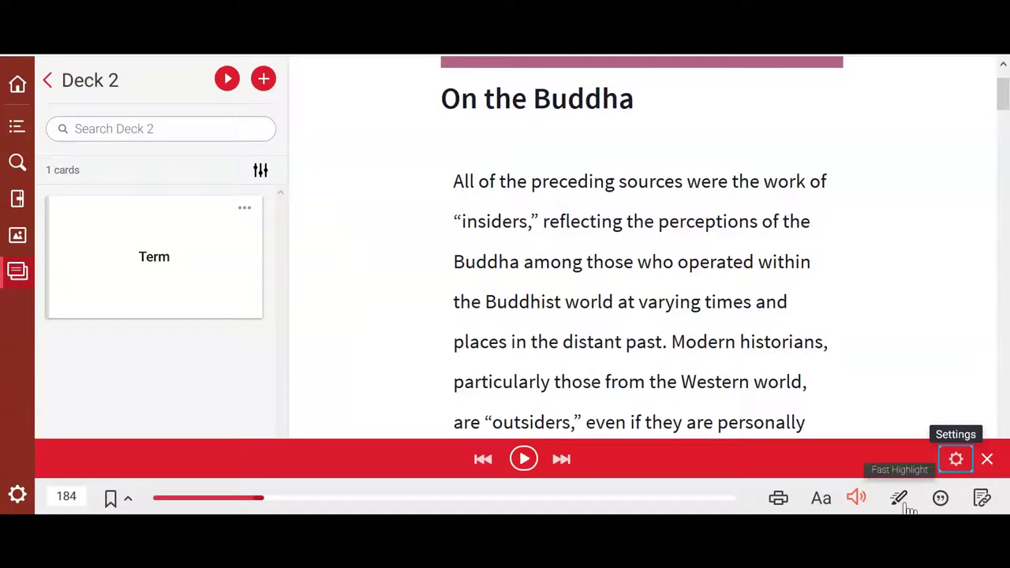
# Step: Turn on yellow fast highlighting and highlight the opening lines of 'On the Buddha'
pyautogui.click(907, 507)
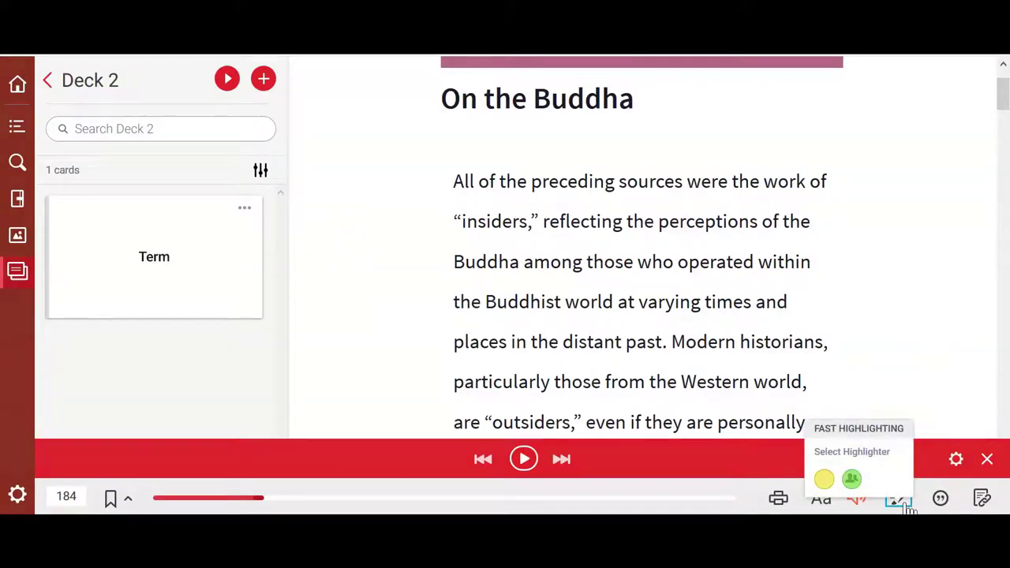
pyautogui.click(823, 479)
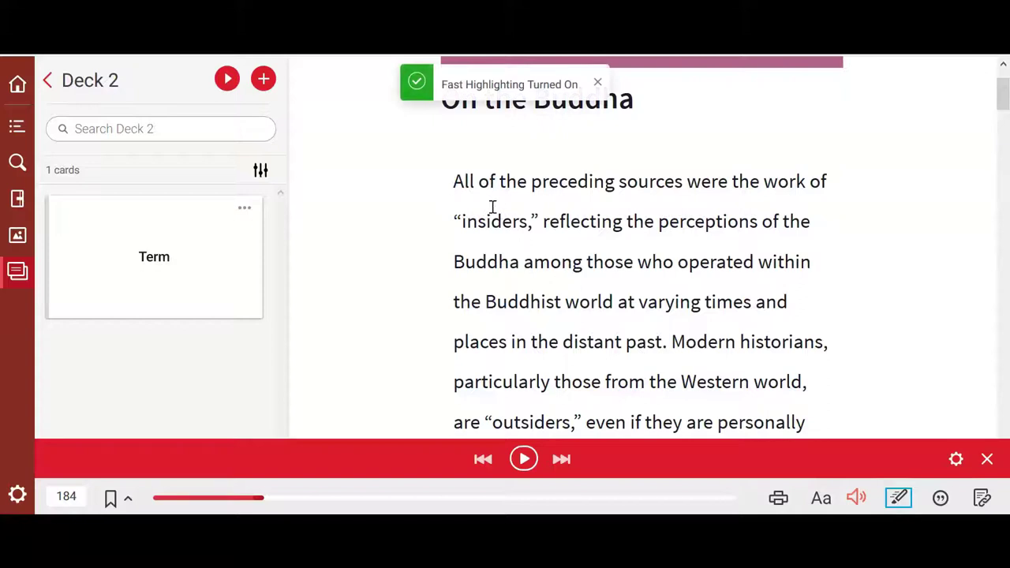
pyautogui.moveTo(455, 177); pyautogui.dragTo(540, 304)
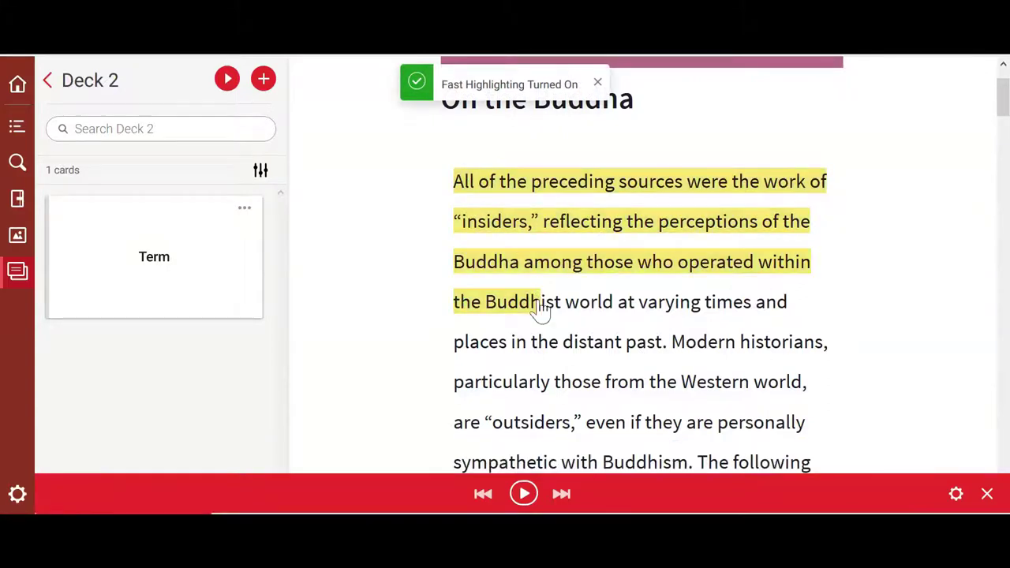
pyautogui.click(724, 282)
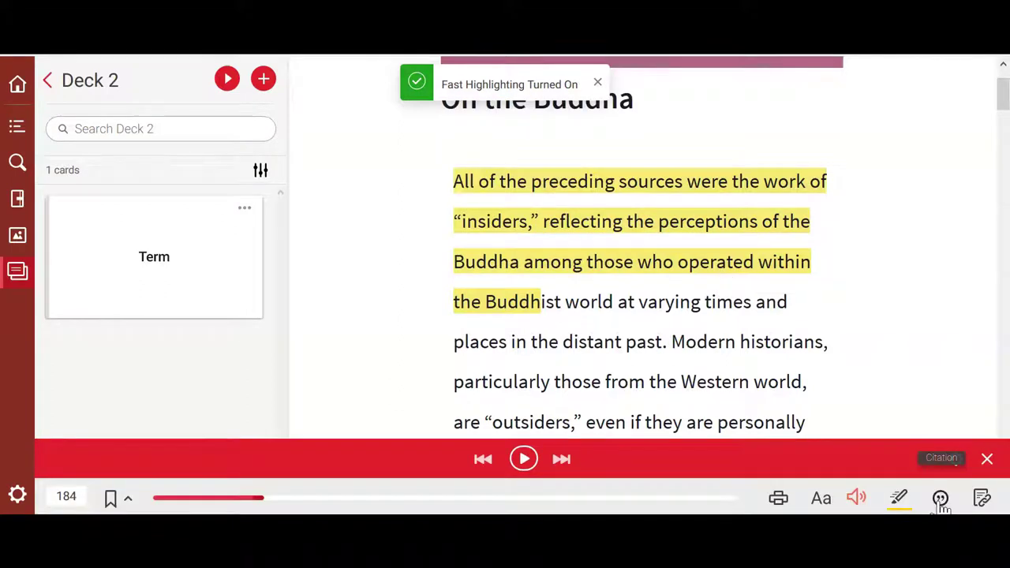
# Step: View the book's citation, then close it along with the read-aloud player and deck panel
pyautogui.click(939, 500)
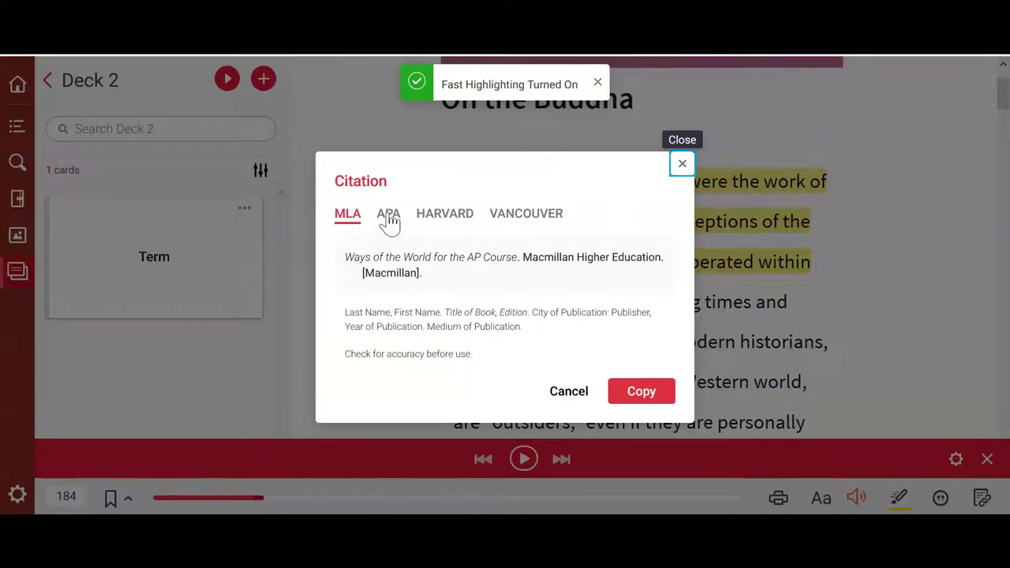
pyautogui.click(681, 163)
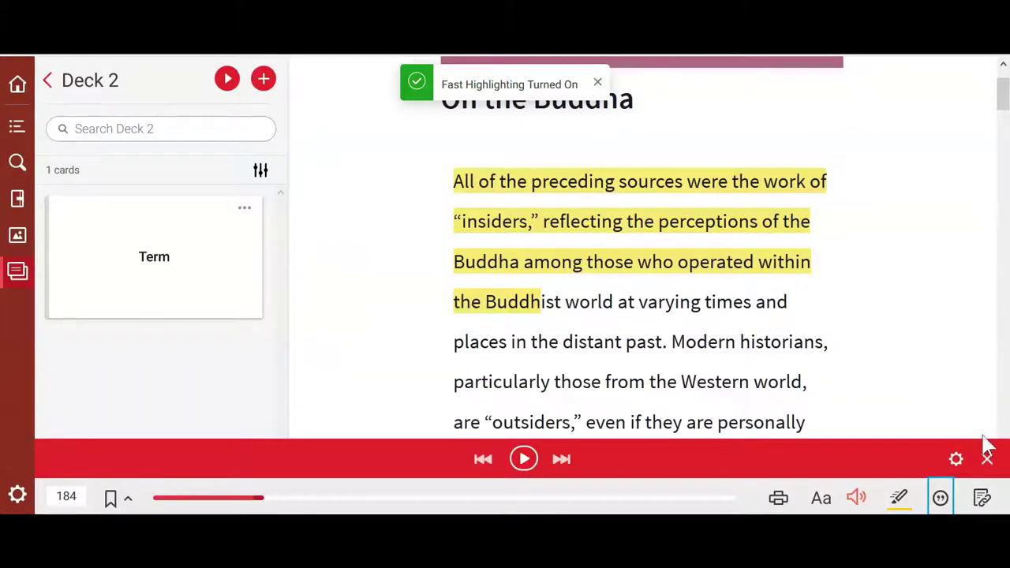
pyautogui.click(987, 459)
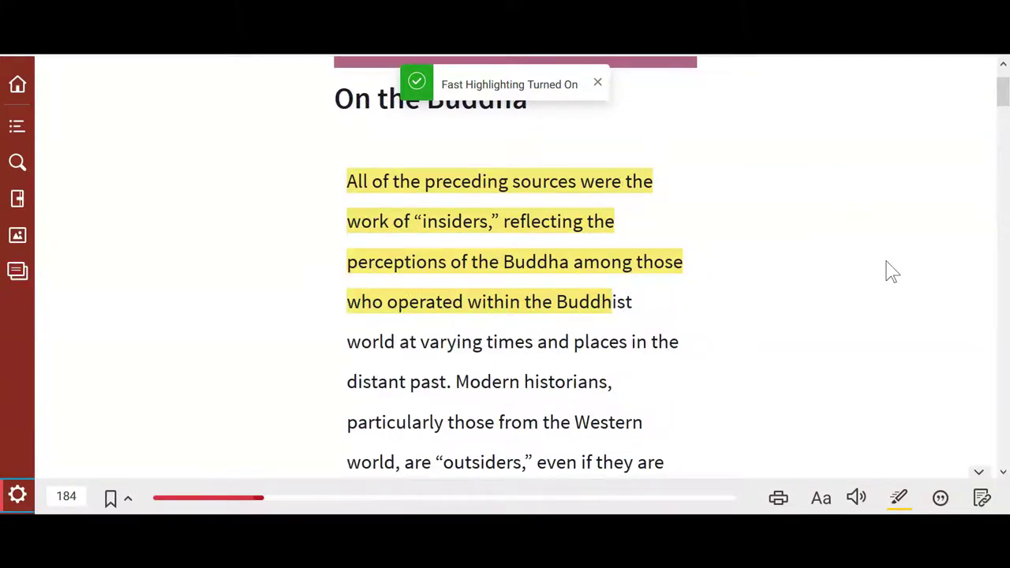
# Step: From the Library's Download our App page, save the Win 7&8 Bookshelf 7.6 installer BookshelfSetup.exe
pyautogui.click(19, 89)
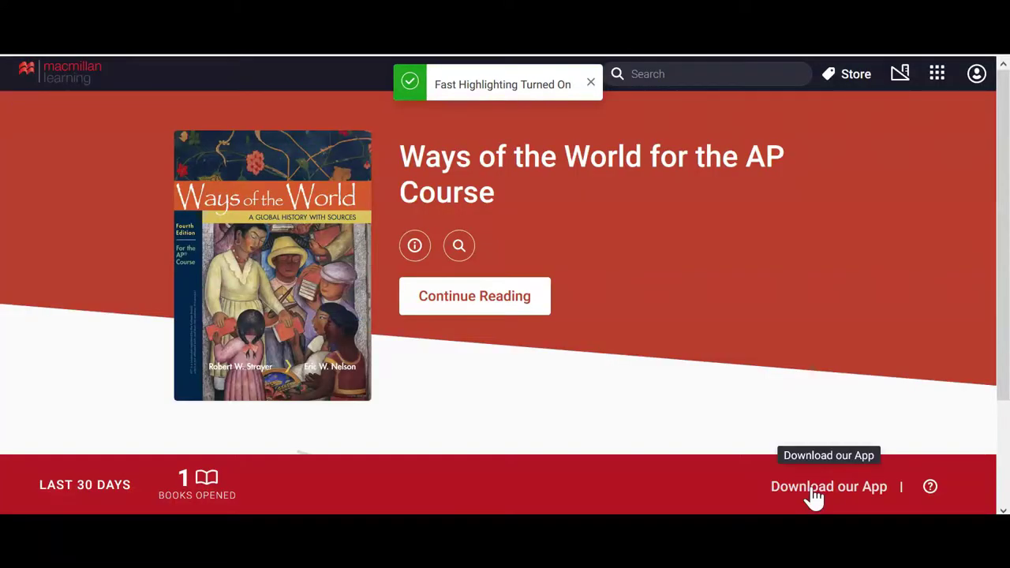
pyautogui.click(816, 496)
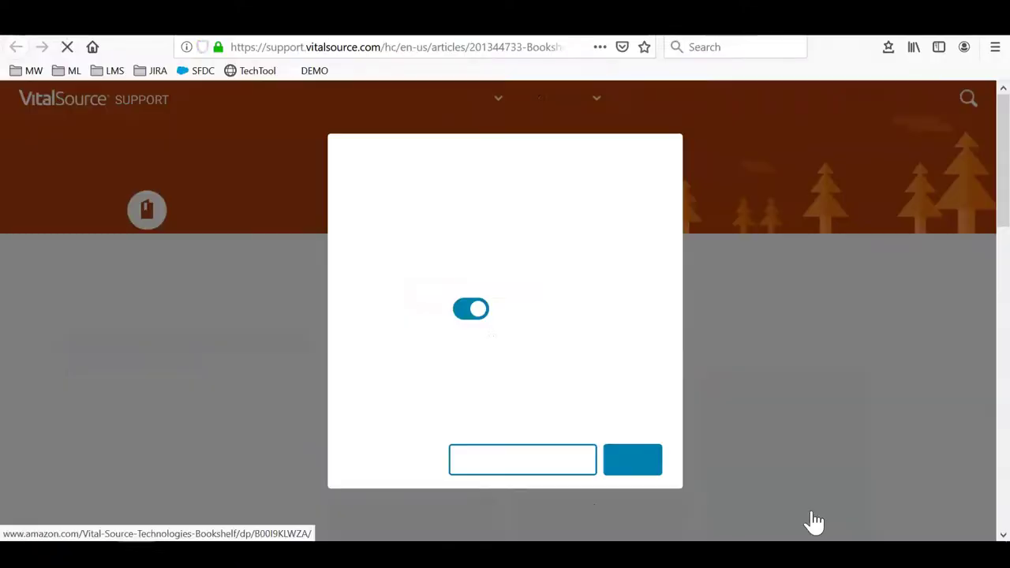
pyautogui.click(633, 459)
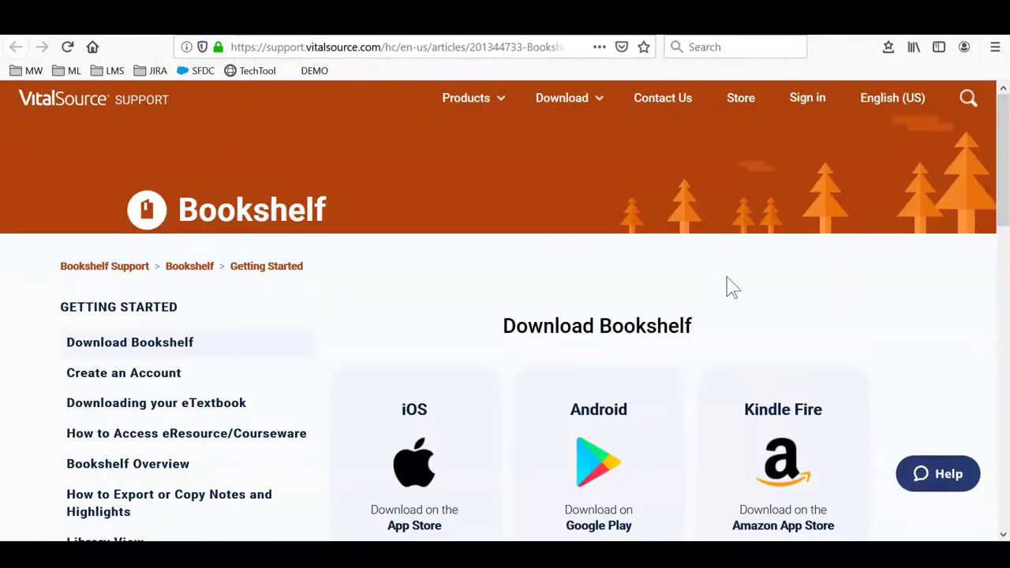
pyautogui.scroll(-5, 730, 288)
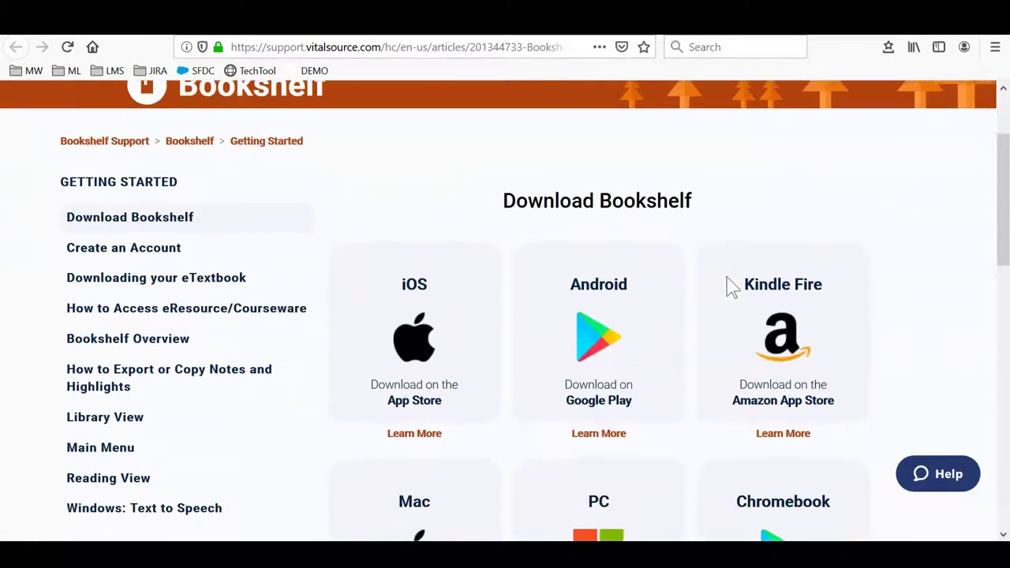
pyautogui.scroll(-2, 730, 288)
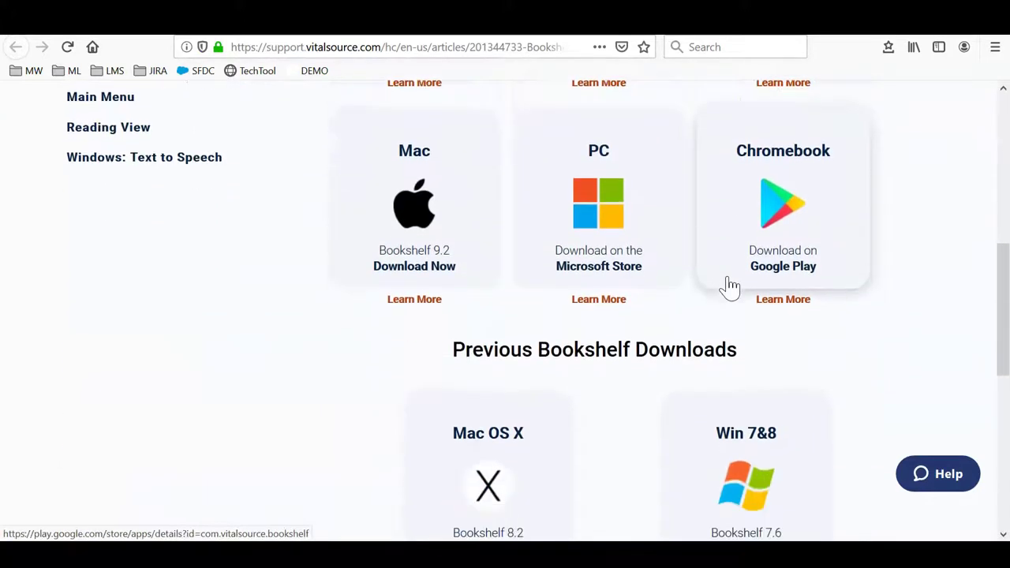
pyautogui.scroll(-1, 729, 288)
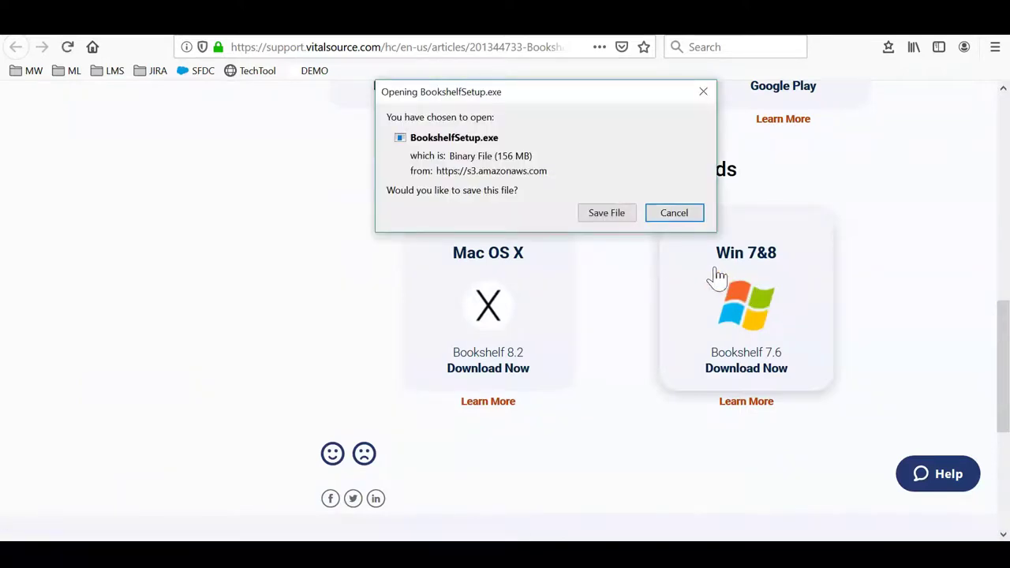
pyautogui.click(614, 218)
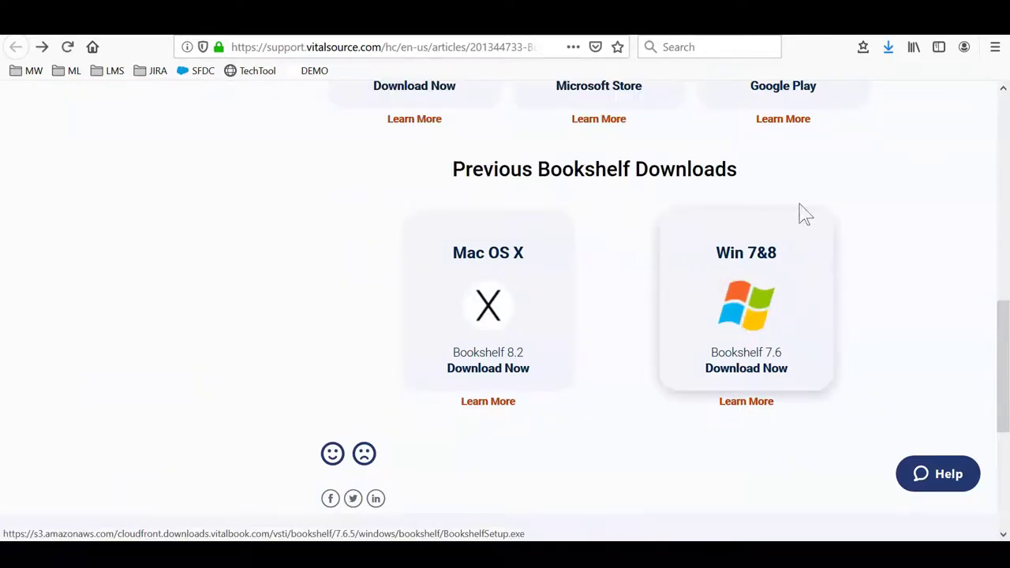
# Step: Run BookshelfSetup.exe and install Bookshelf with the default language and destination folder
pyautogui.click(885, 57)
pyautogui.click(620, 95)
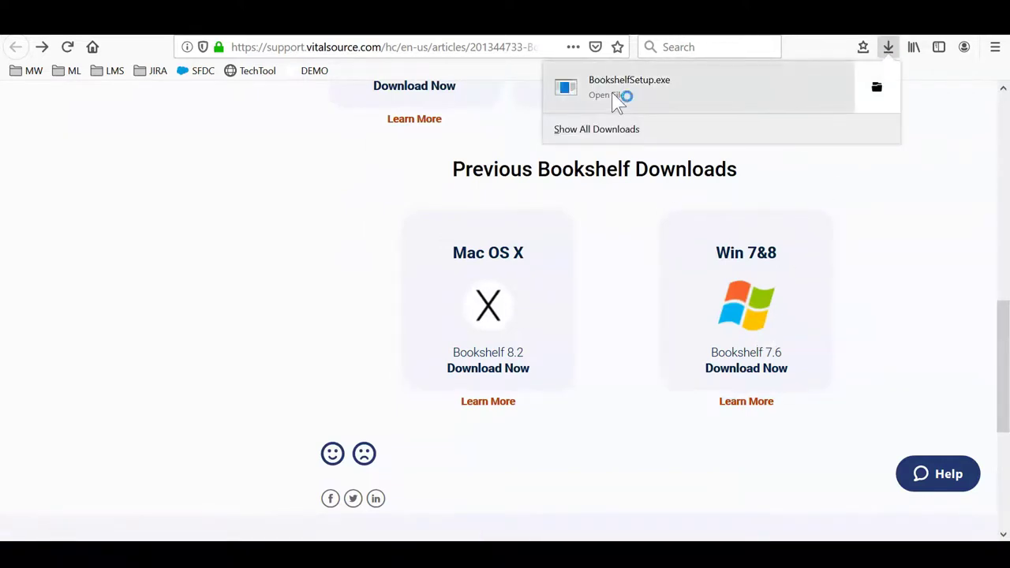
pyautogui.click(439, 396)
pyautogui.click(561, 315)
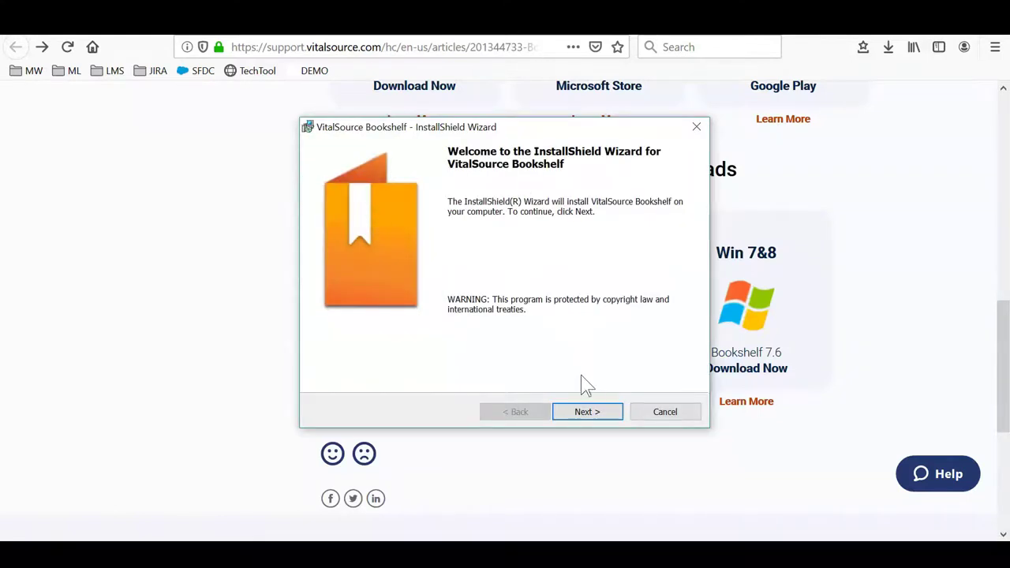
pyautogui.click(598, 420)
pyautogui.click(598, 422)
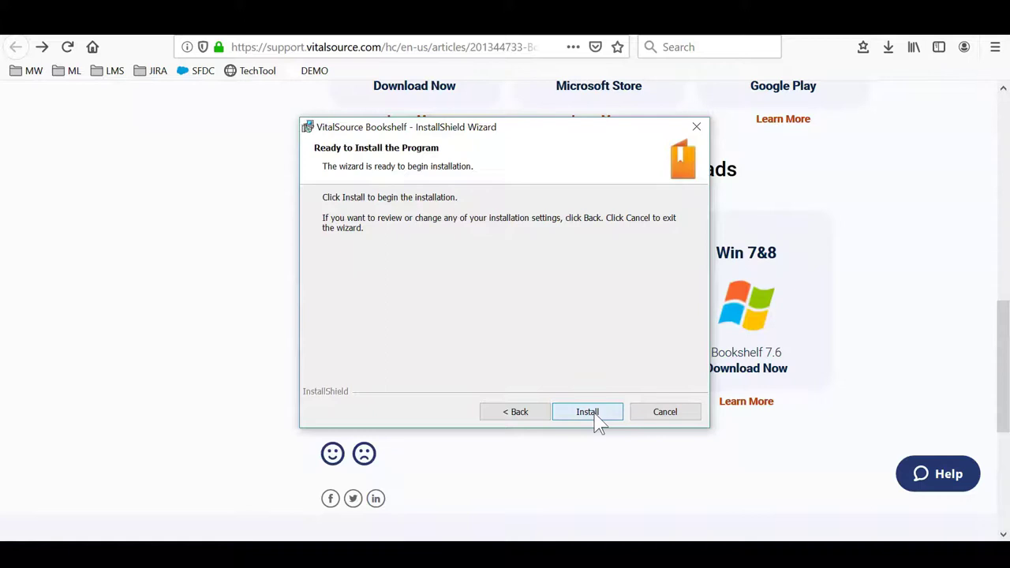
pyautogui.click(598, 421)
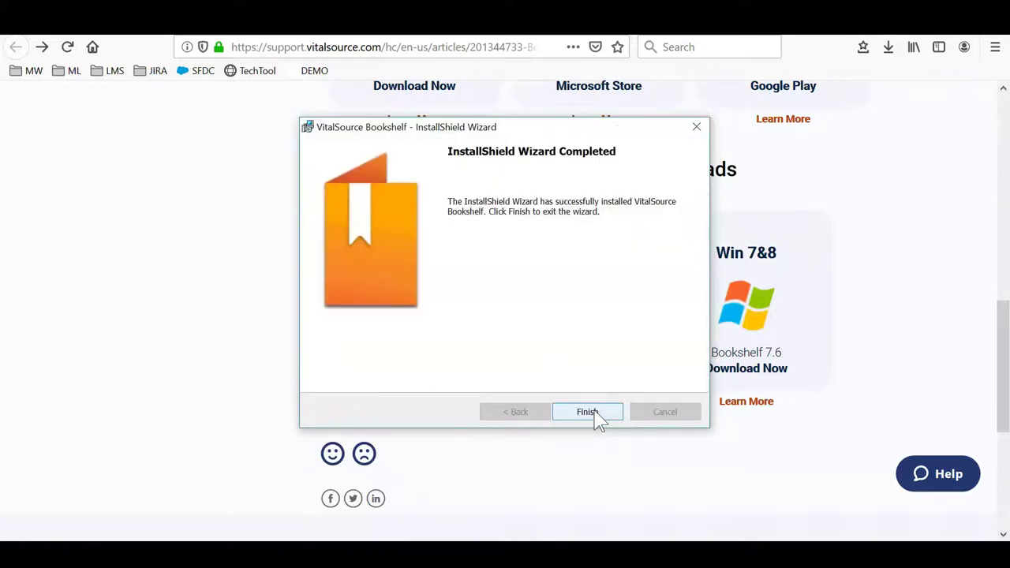
pyautogui.click(598, 419)
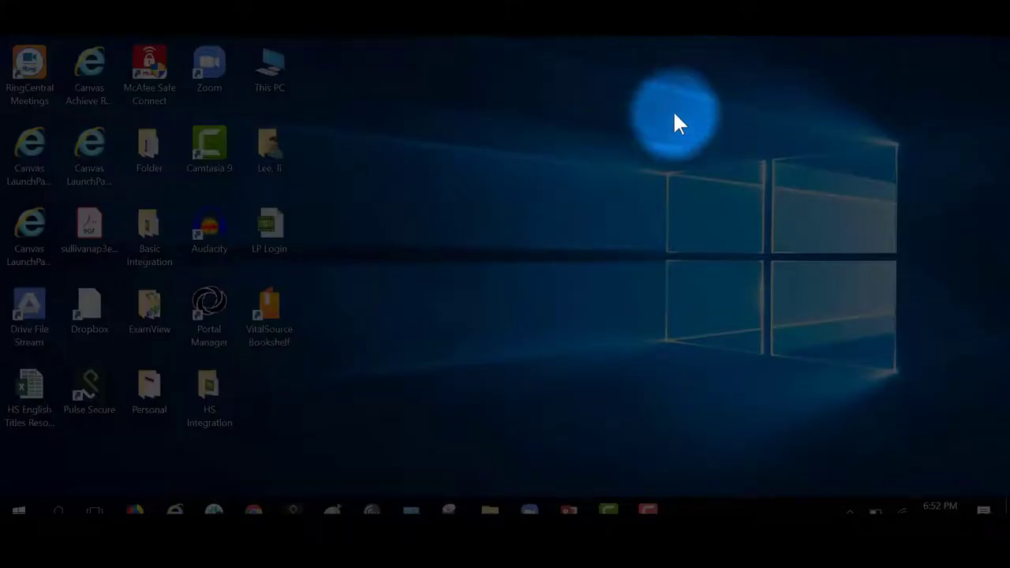
# Step: Launch VitalSource Bookshelf from its desktop shortcut and sign in with the account e-mail and password
pyautogui.click(265, 325)
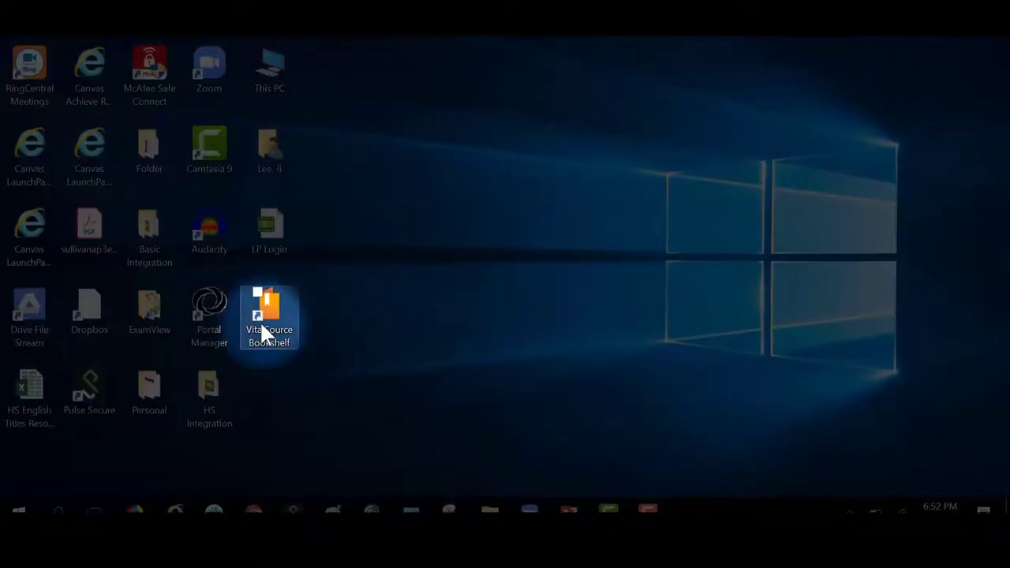
pyautogui.doubleClick(261, 325)
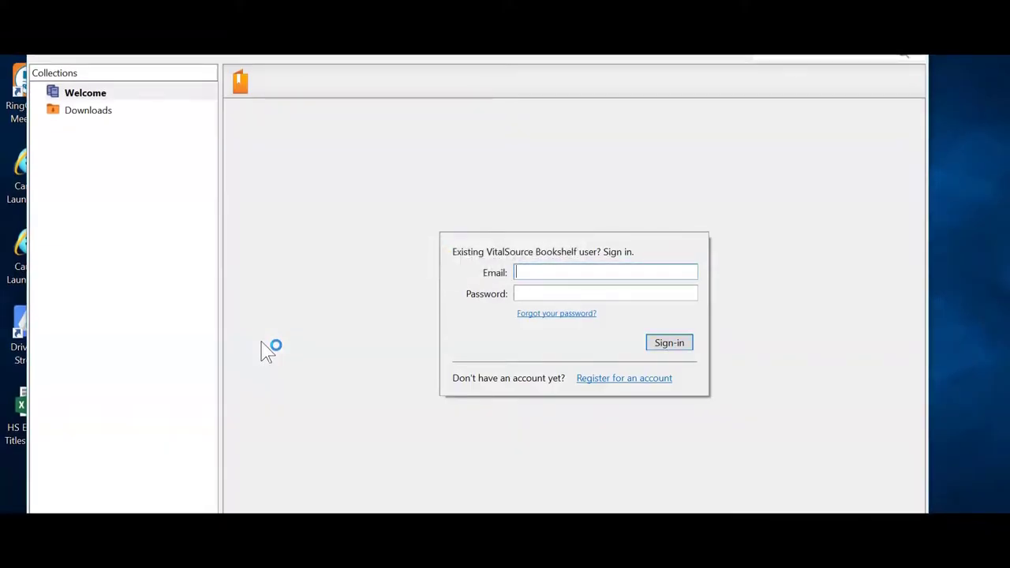
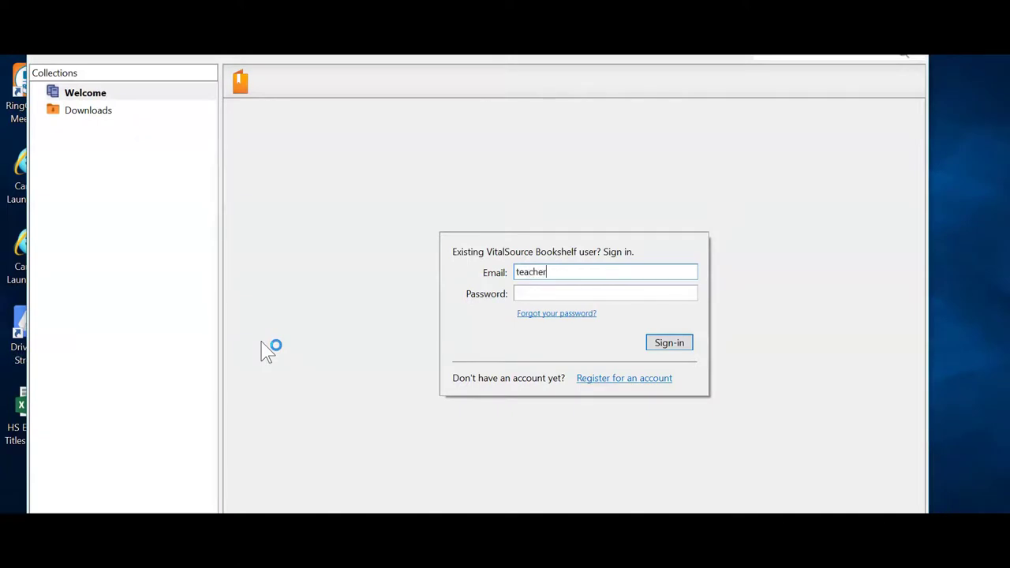
pyautogui.press('Tab')
pyautogui.write('••••••••••')
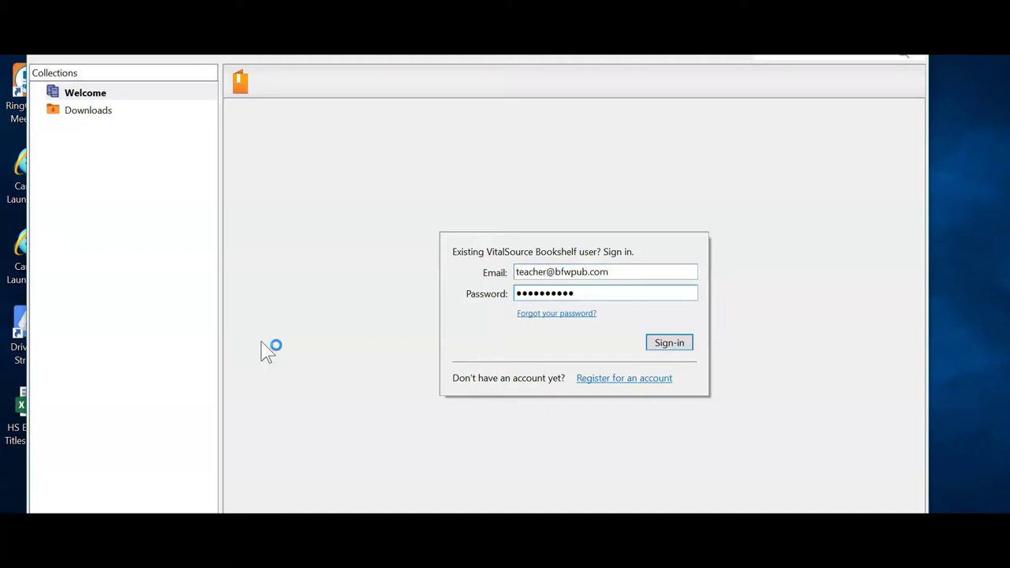
pyautogui.click(670, 344)
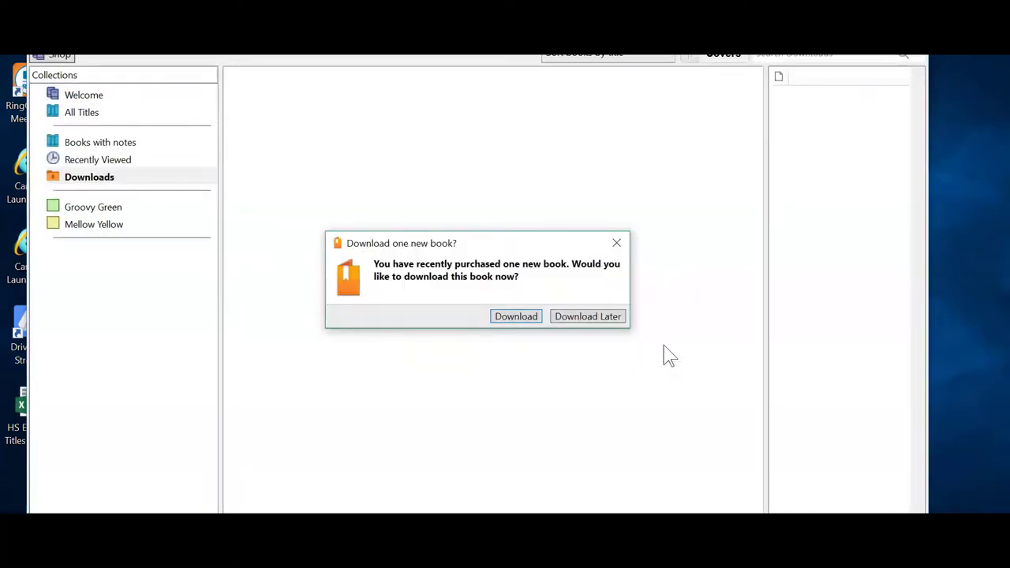
# Step: Download 'Ways of the World for the AP Course' from the new-book prompt
pyautogui.click(526, 316)
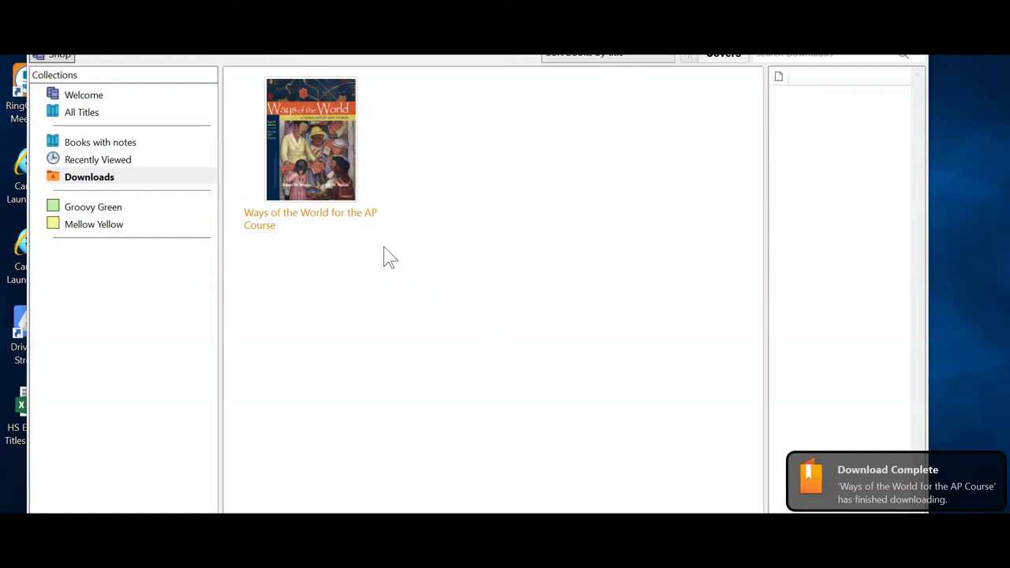
# Step: Open 'Ways of the World' in Bookshelf, then open High School Support from LaunchPad's Help menu
pyautogui.doubleClick(343, 211)
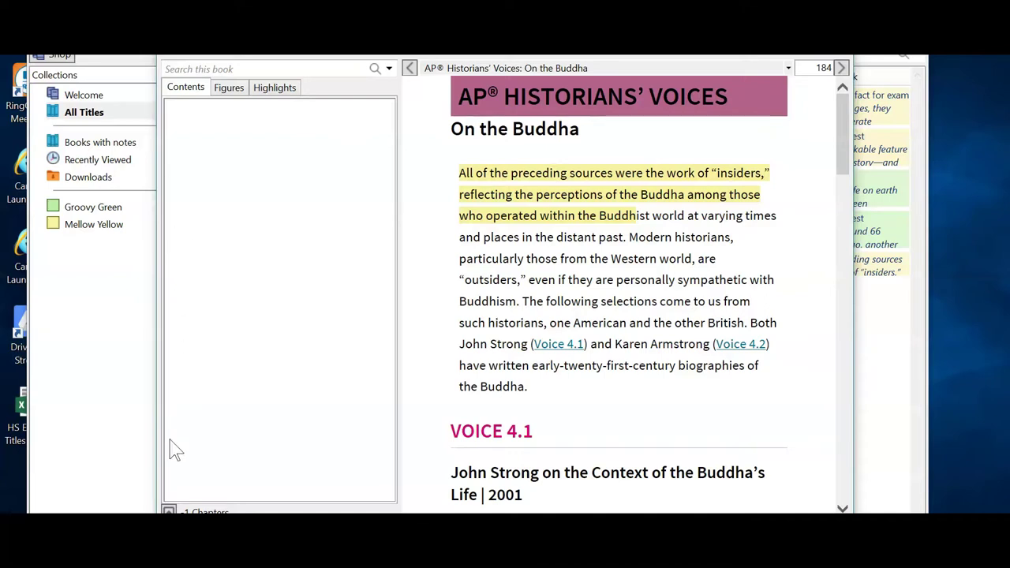
pyautogui.click(134, 430)
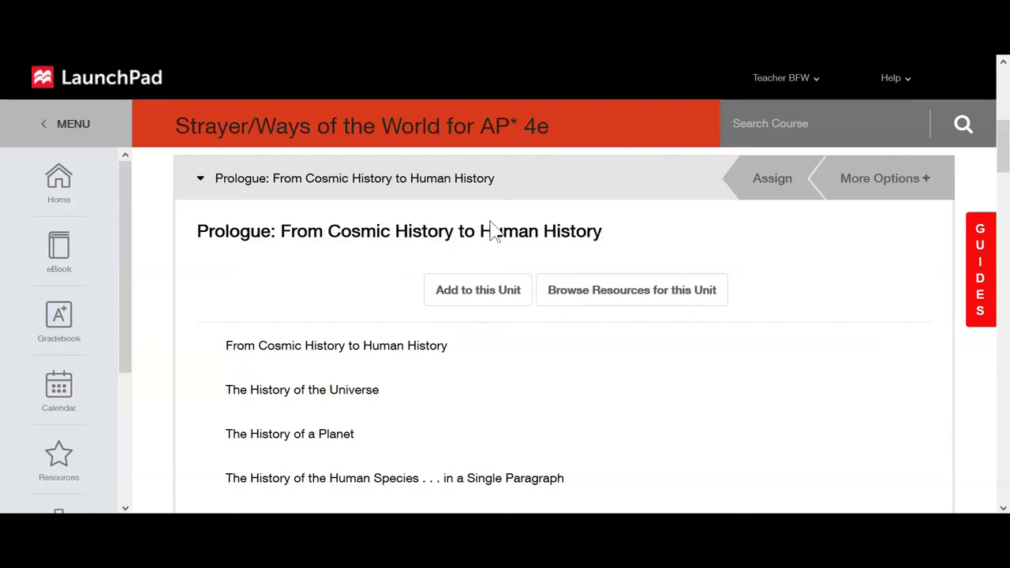
pyautogui.click(888, 79)
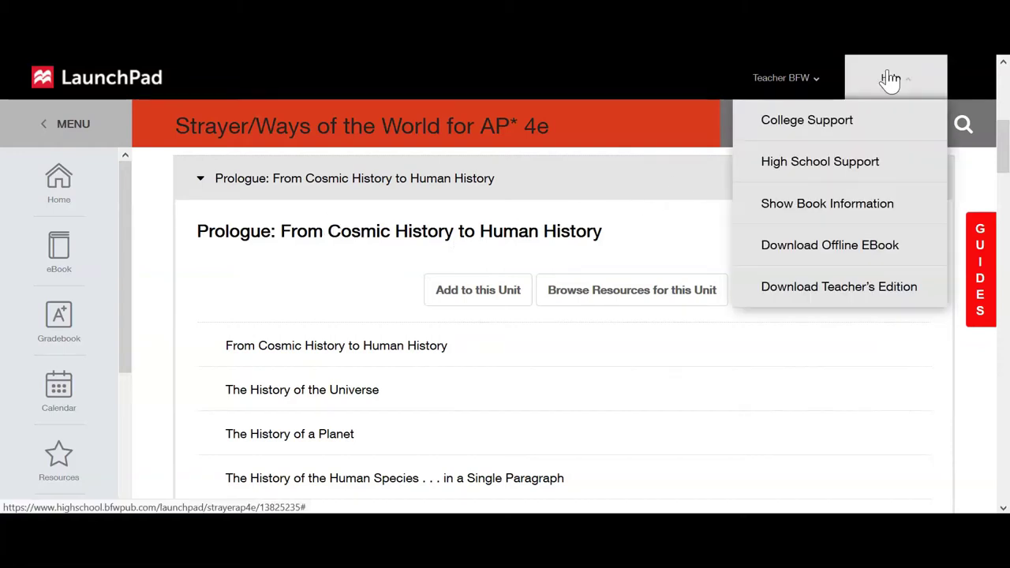
pyautogui.click(864, 162)
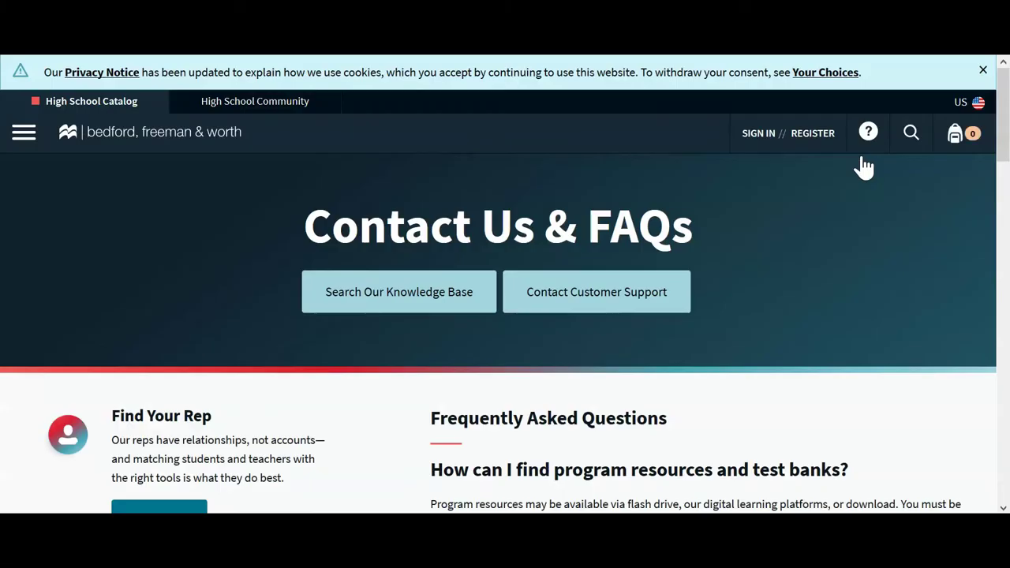